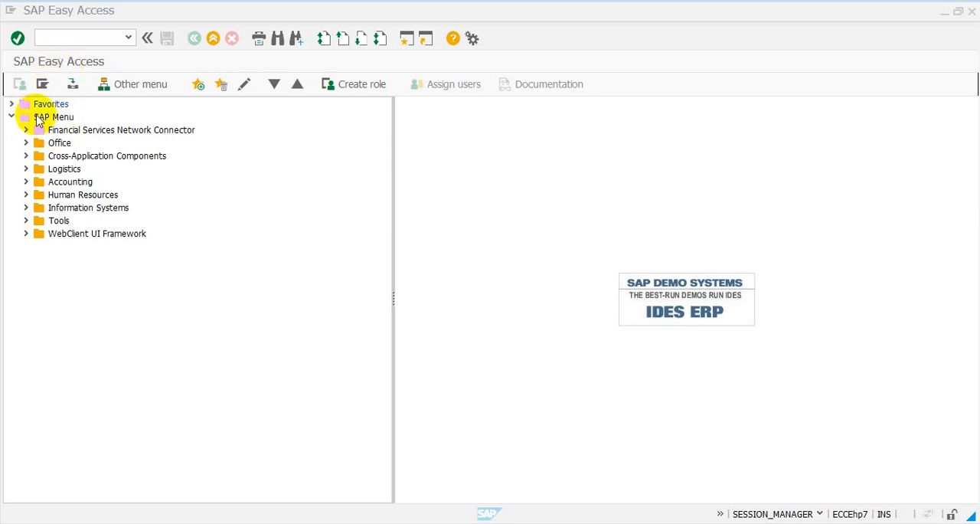
Look through the top-level folders of the SAP Menu, from Financial Services Network Connector down to Tools.
left_click(11, 118)
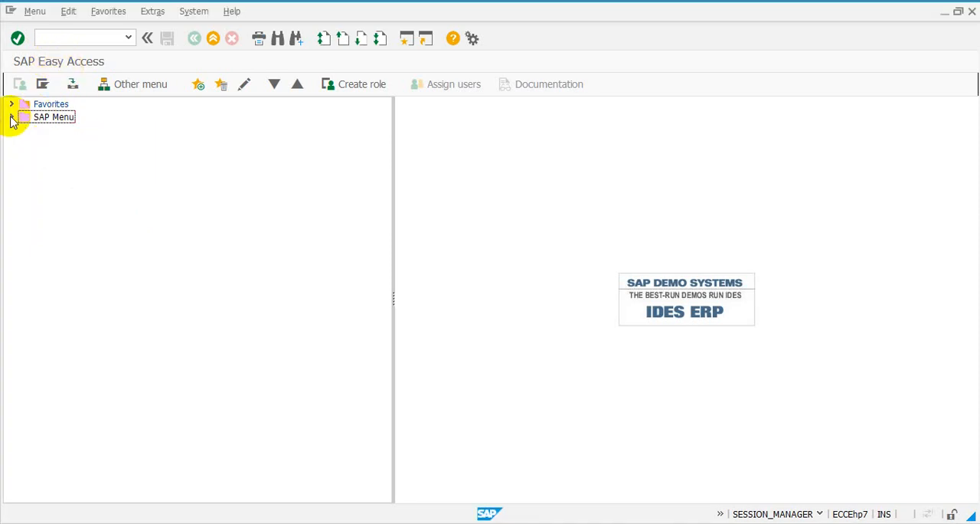
left_click(11, 117)
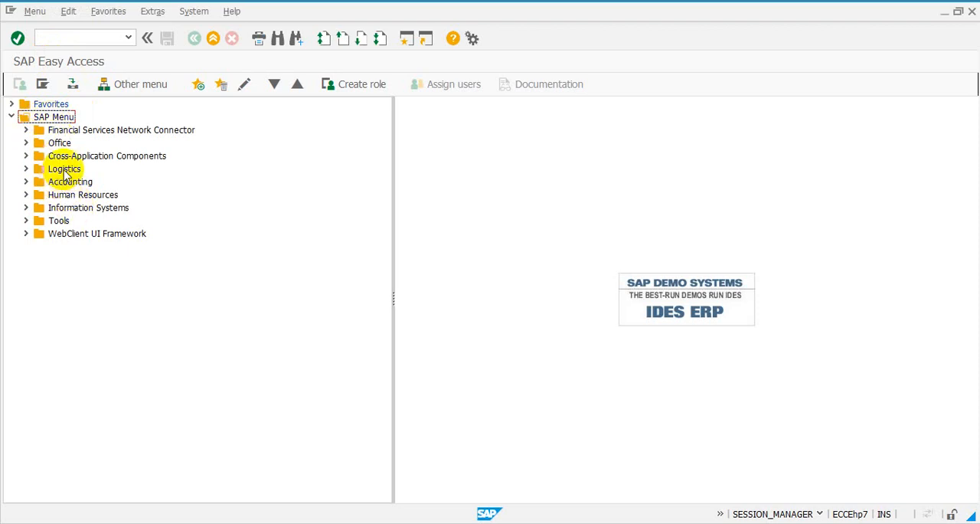
left_click(59, 130)
left_click(62, 143)
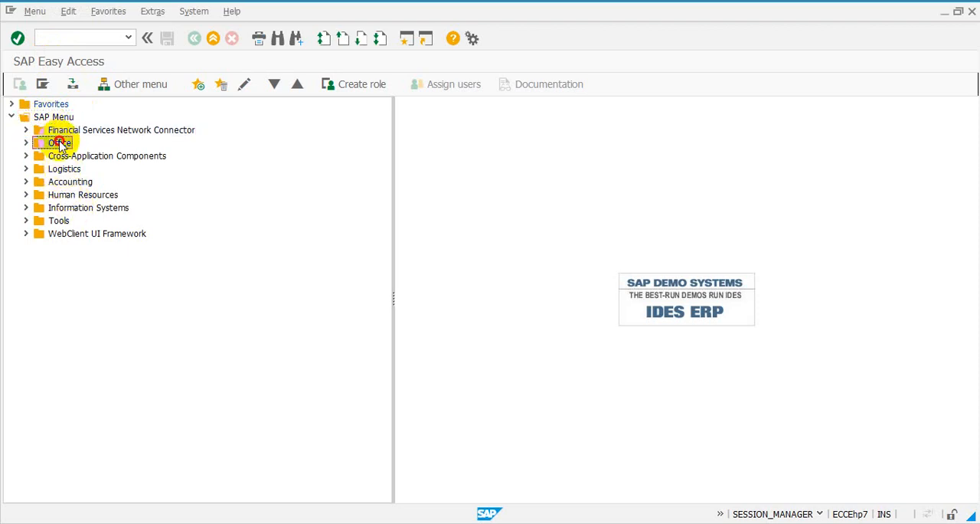
left_click(66, 156)
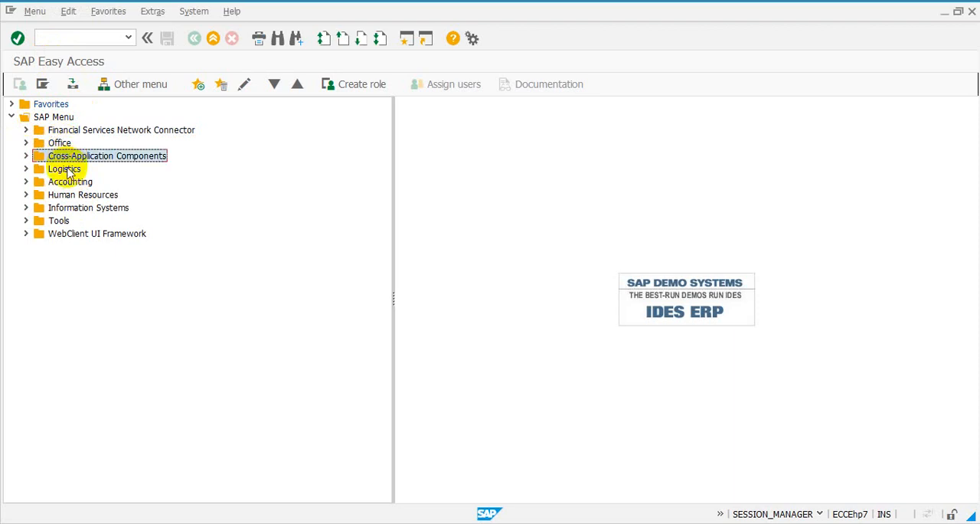
left_click(66, 170)
left_click(69, 183)
left_click(70, 196)
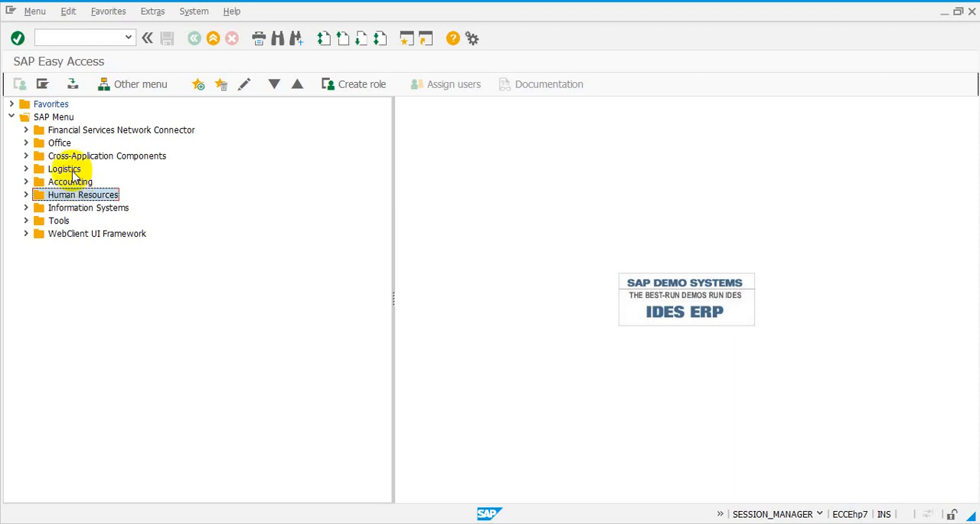
left_click(71, 171)
left_click(75, 182)
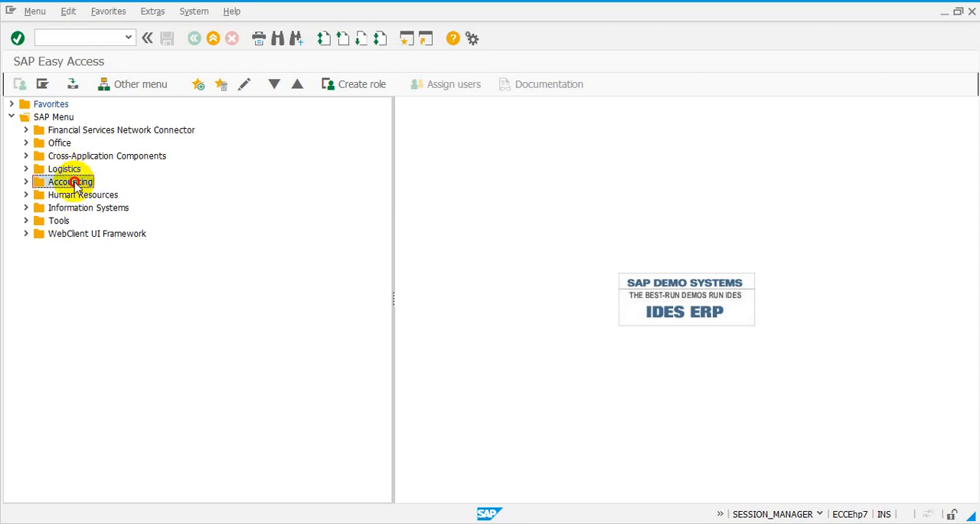
left_click(80, 197)
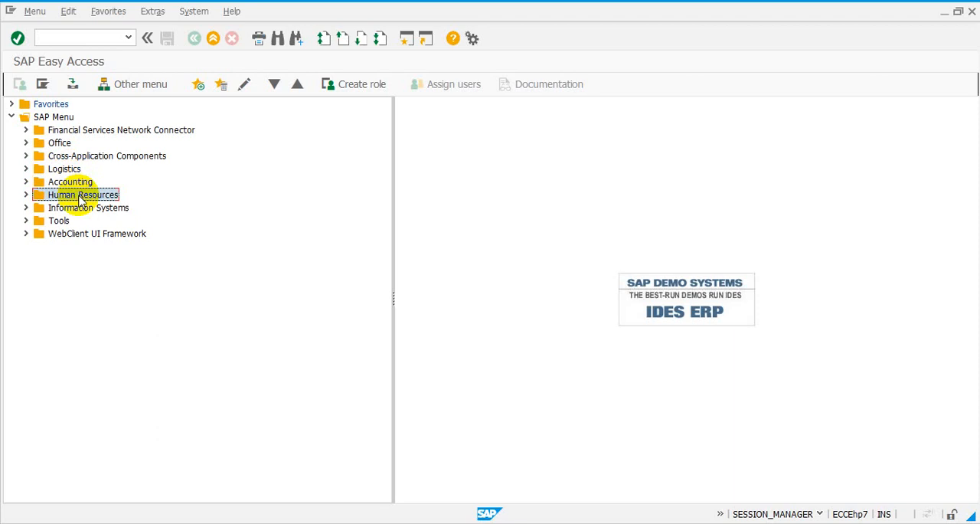
left_click(68, 170)
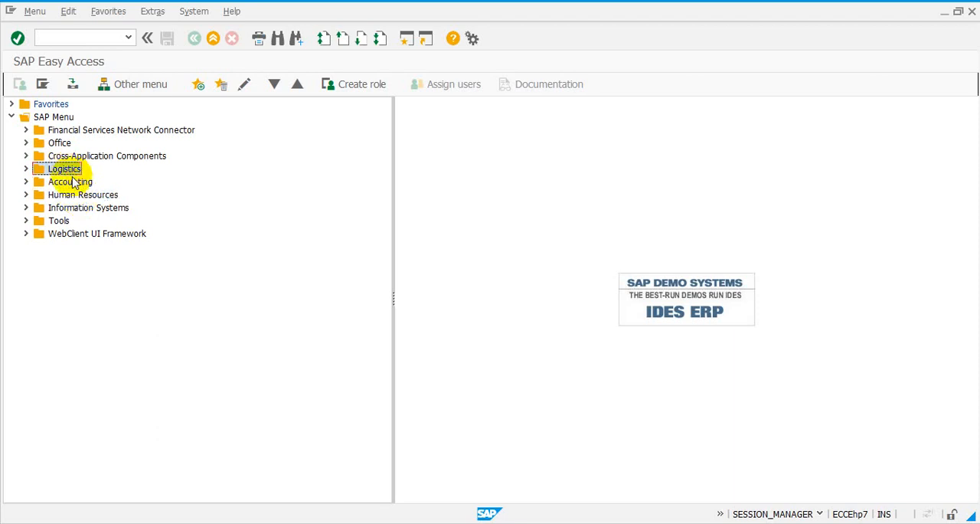
left_click(80, 198)
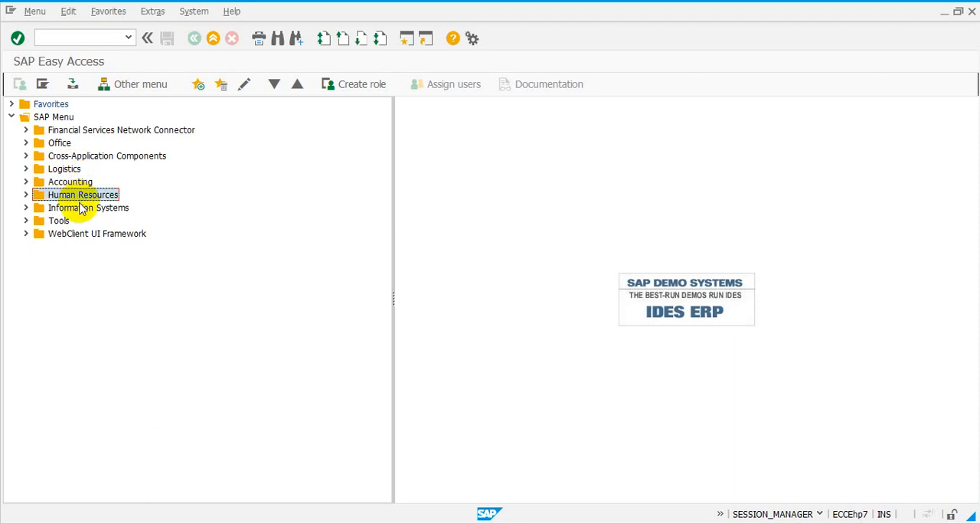
left_click(77, 209)
left_click(64, 222)
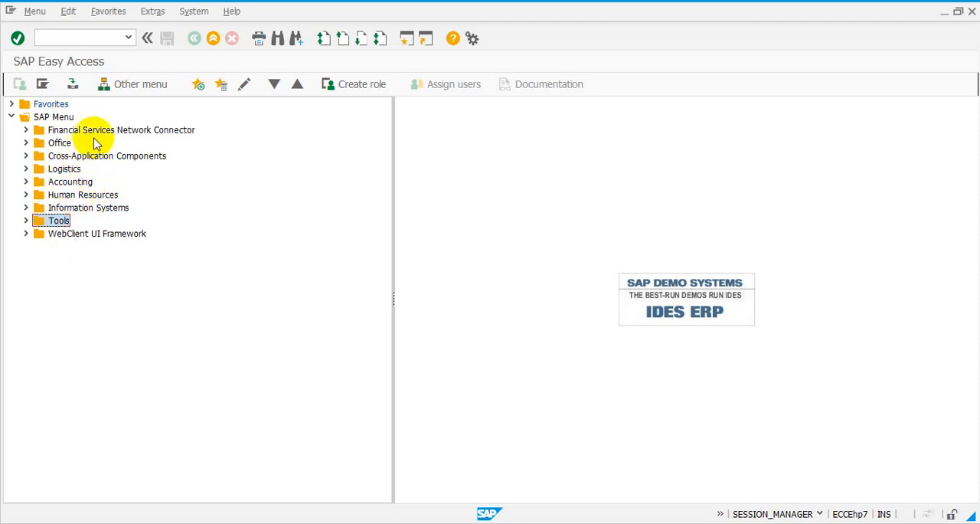
Examine the Logistics folder's modules, from Materials Management to Quality Management, and collapse the folder.
left_click(26, 169)
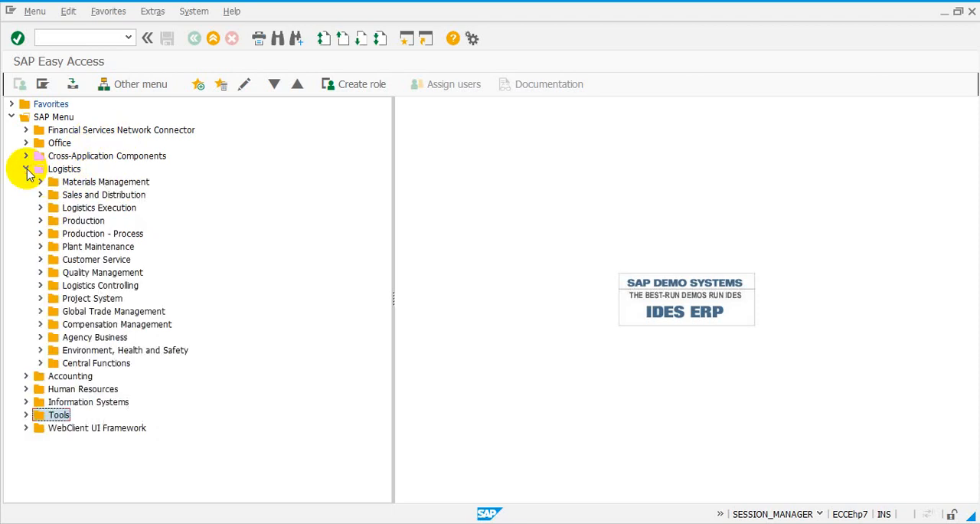
left_click(80, 183)
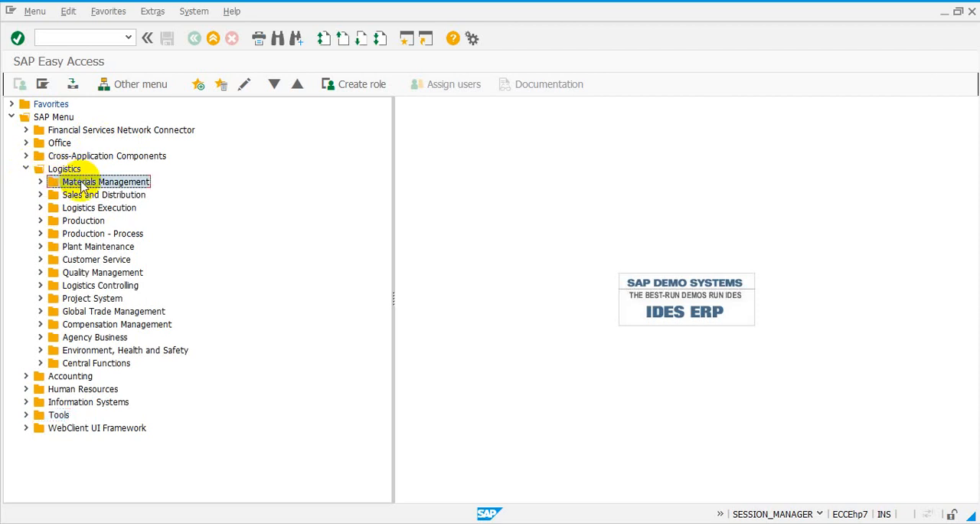
left_click(87, 194)
left_click(89, 184)
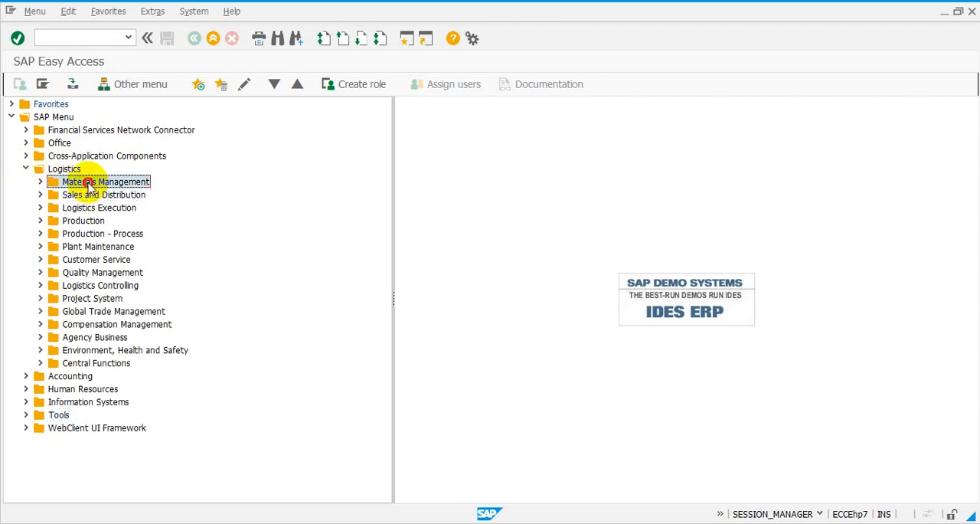
left_click(92, 195)
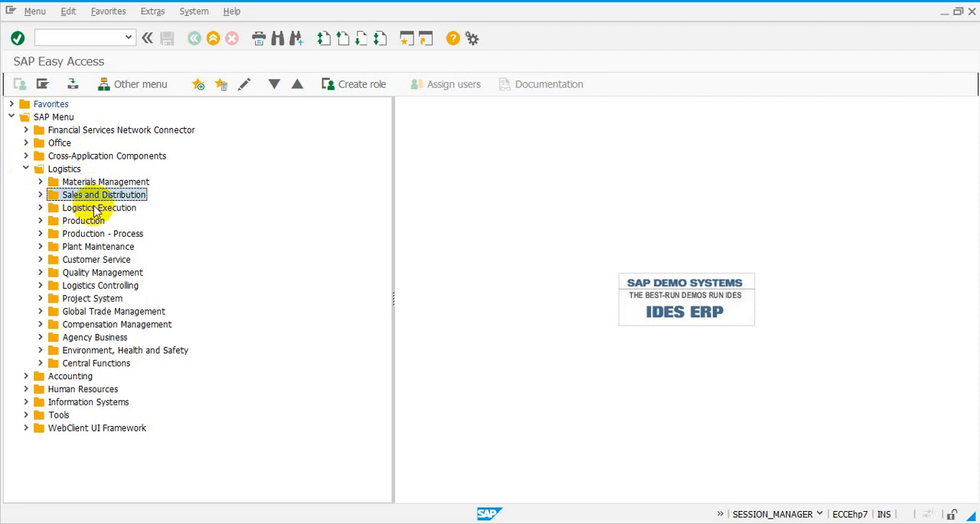
left_click(95, 209)
left_click(83, 221)
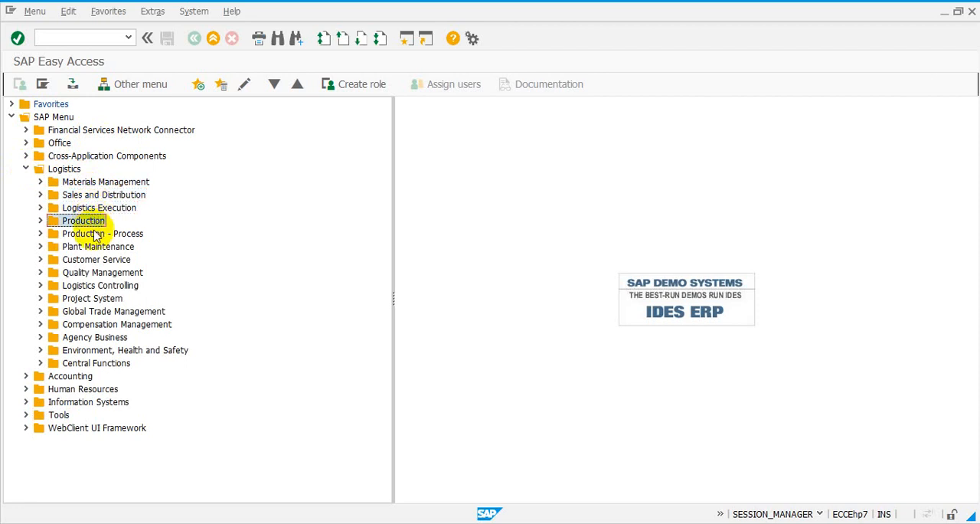
left_click(98, 247)
left_click(99, 261)
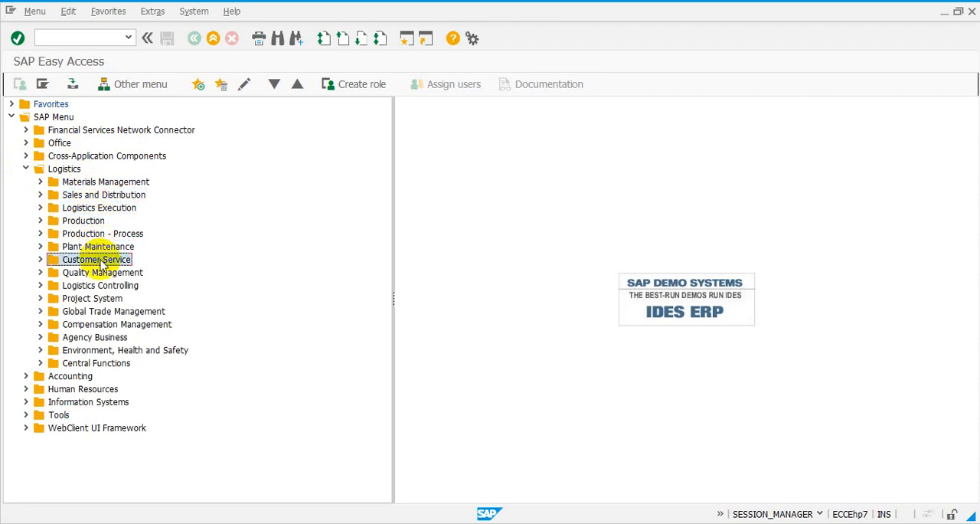
left_click(103, 273)
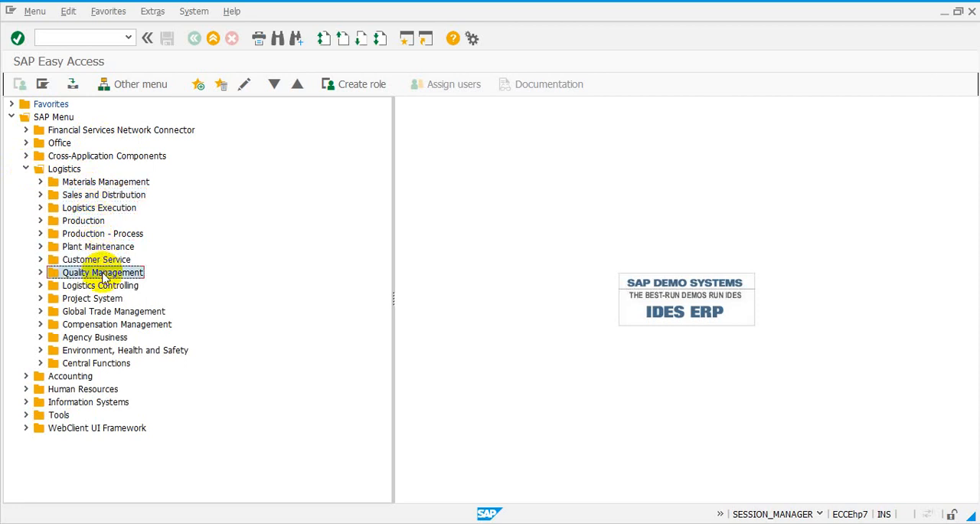
left_click(26, 170)
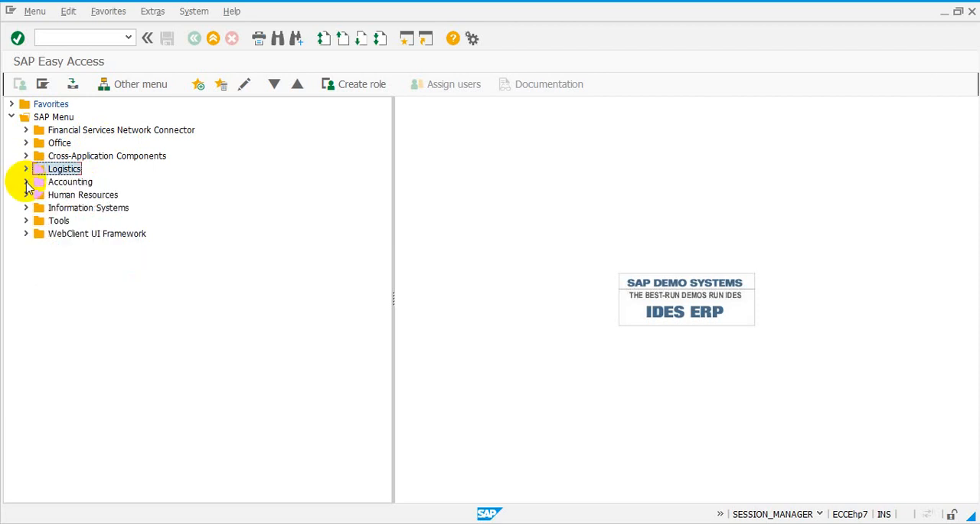
Examine the Accounting folder's modules, from Financial Accounting to Investment Management, and collapse the folder.
left_click(26, 181)
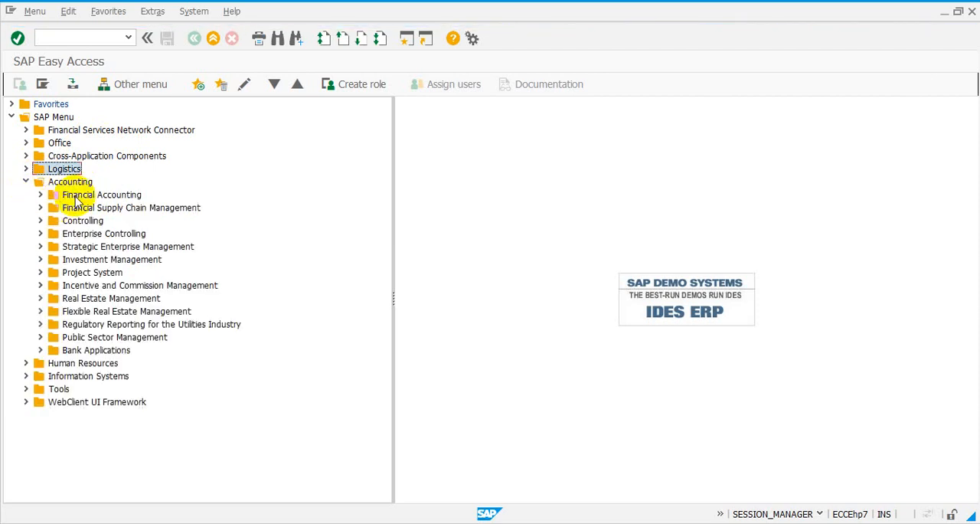
left_click(83, 195)
left_click(98, 209)
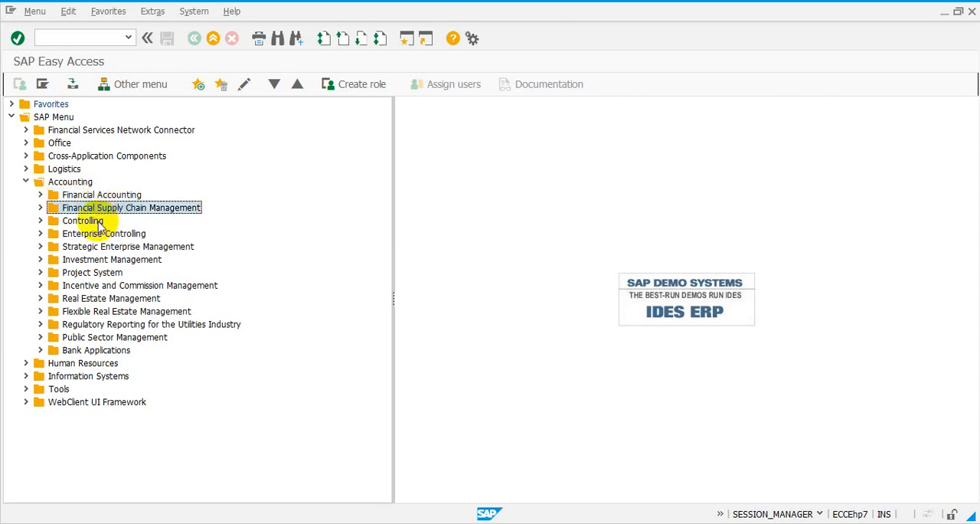
left_click(96, 221)
left_click(102, 233)
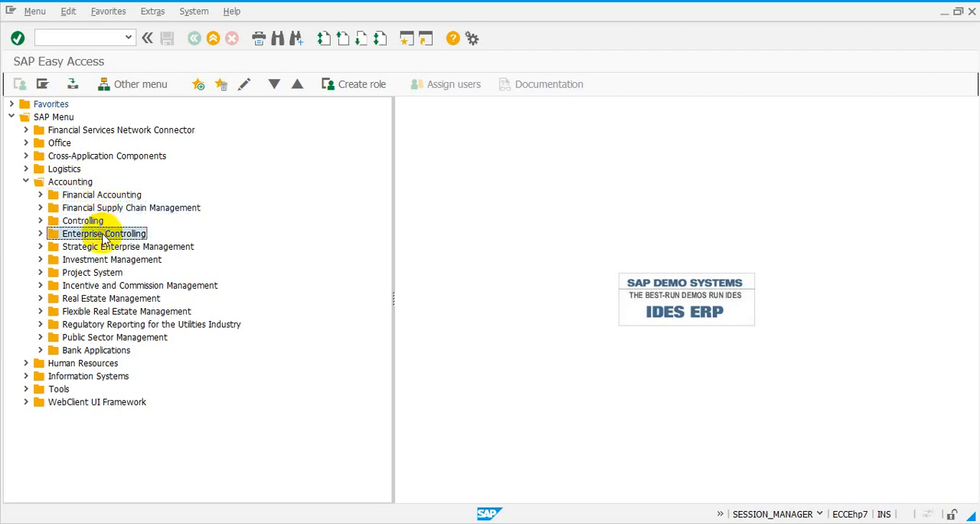
left_click(104, 247)
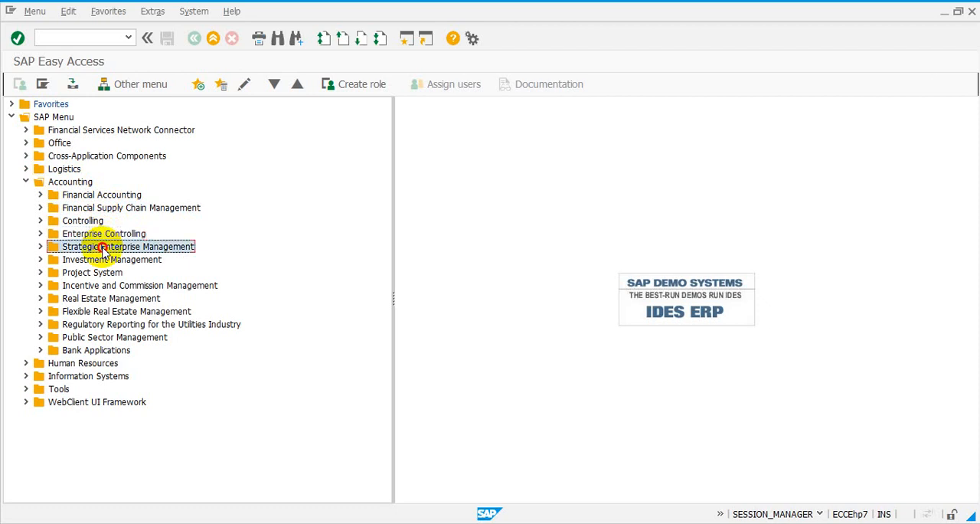
left_click(111, 260)
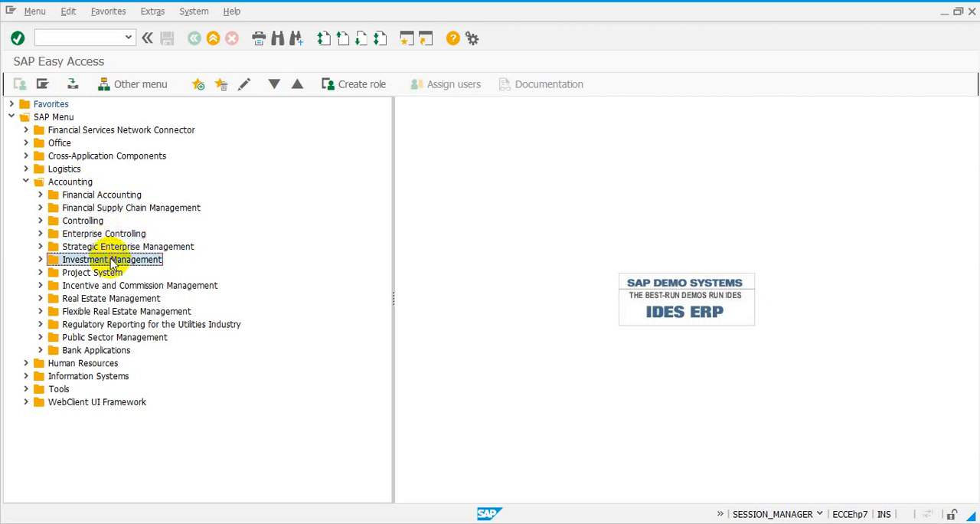
left_click(25, 182)
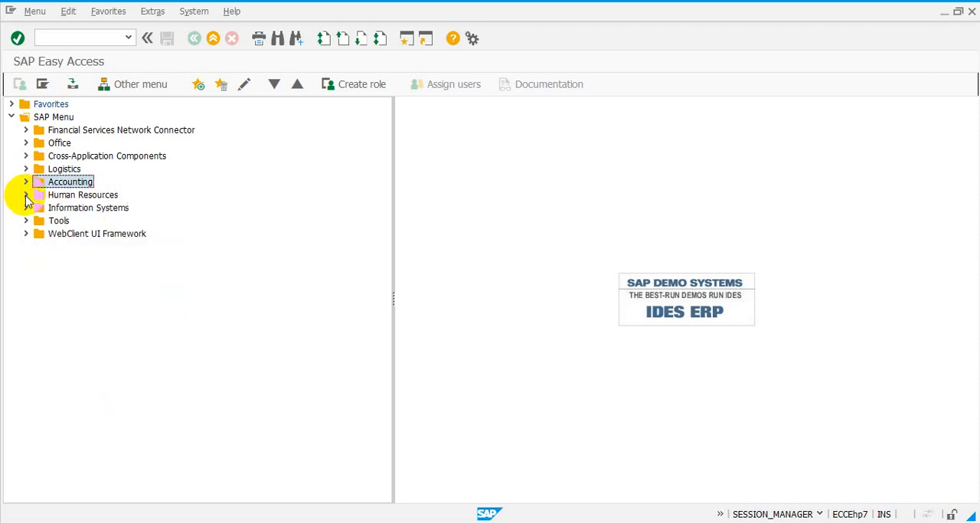
View the contents of the Human Resources folder and collapse it again.
left_click(26, 195)
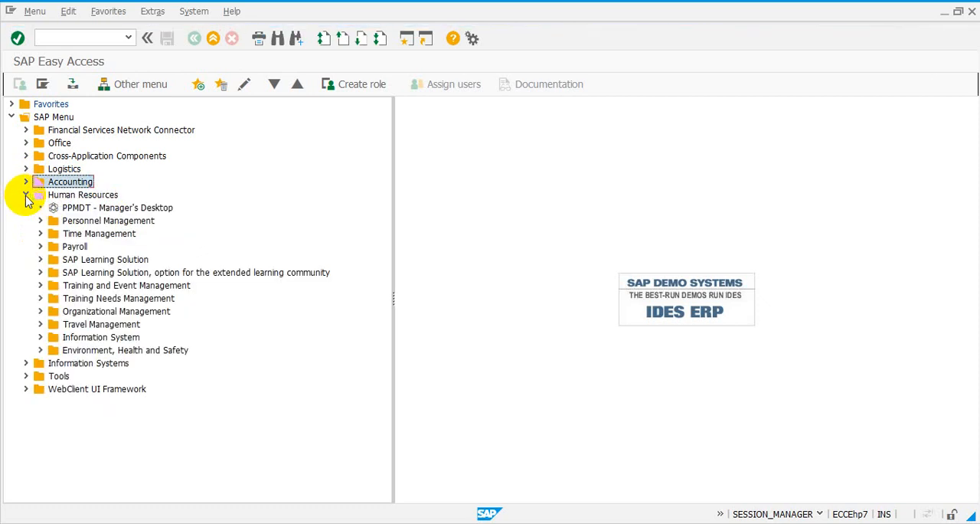
left_click(27, 195)
left_click(26, 196)
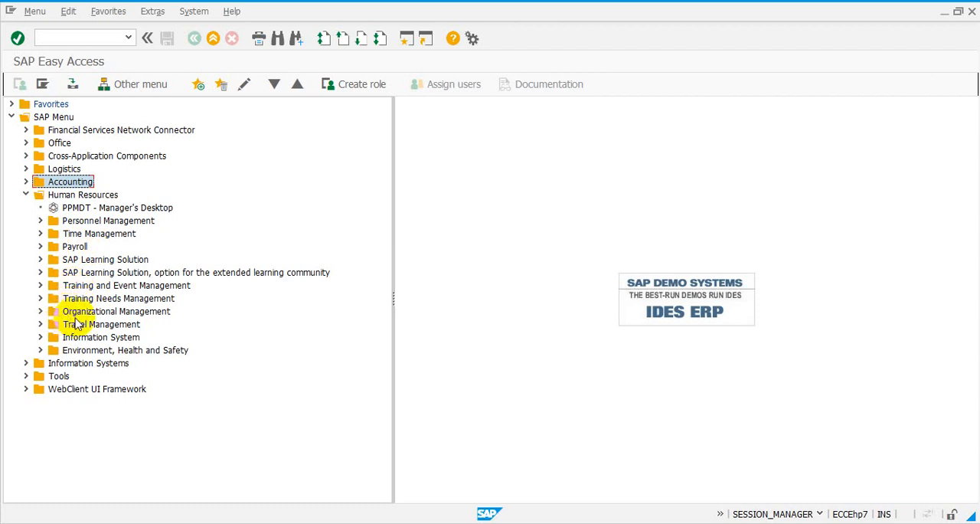
left_click(27, 196)
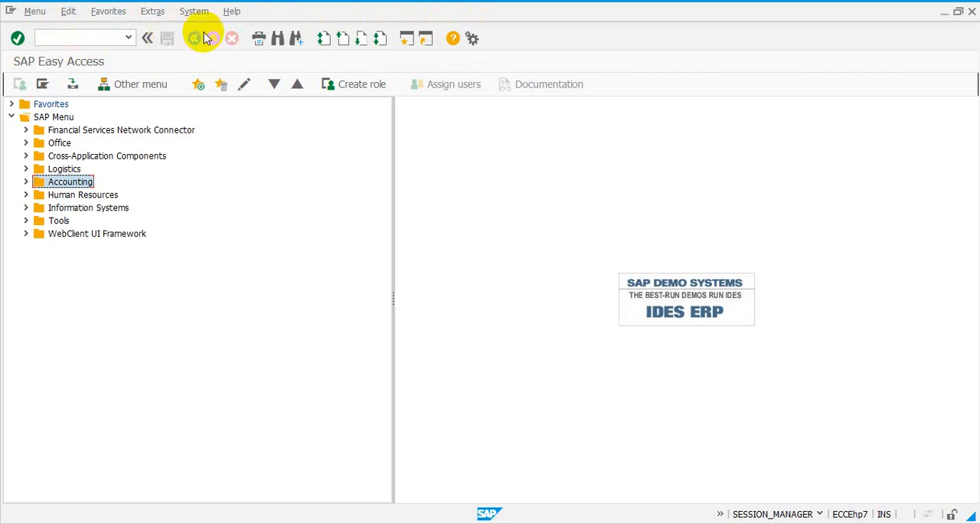
Request a log-off from the current SAP session and decline the confirmation.
left_click(43, 36)
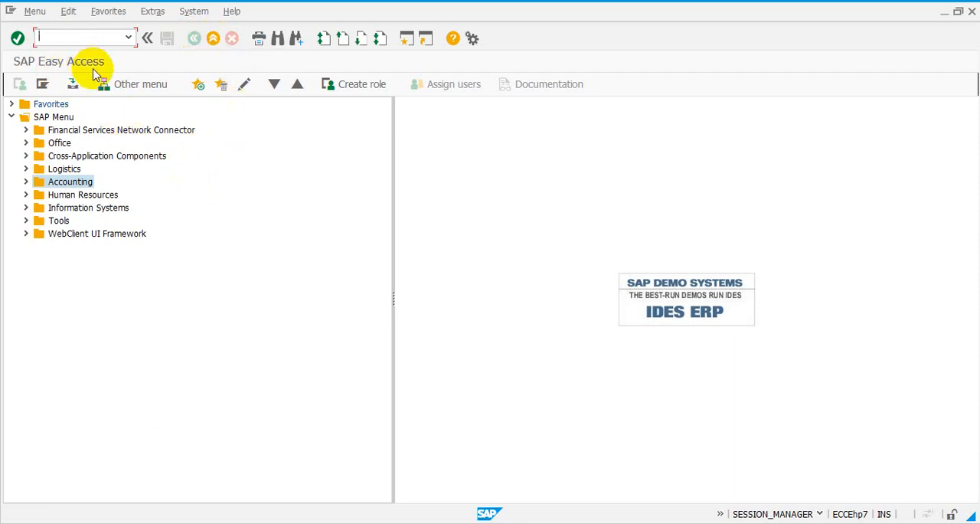
left_click(214, 39)
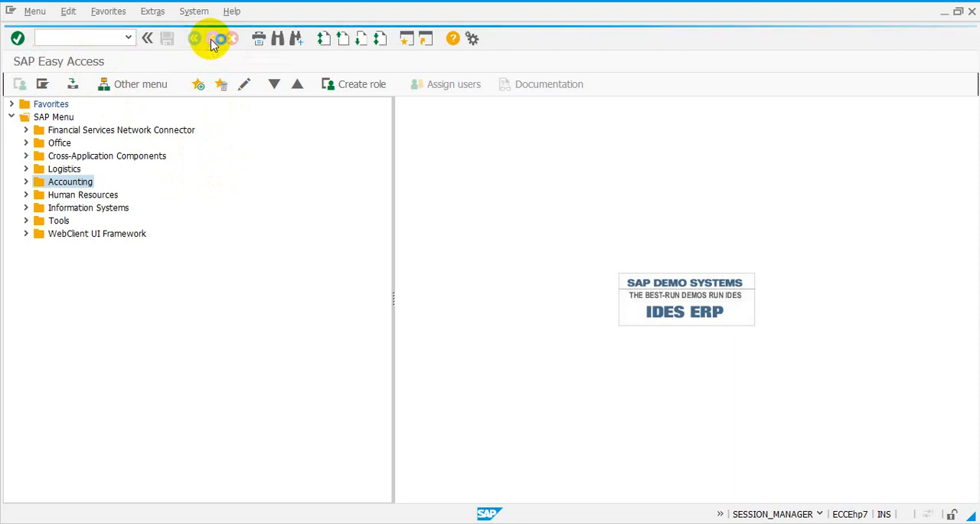
left_click(213, 42)
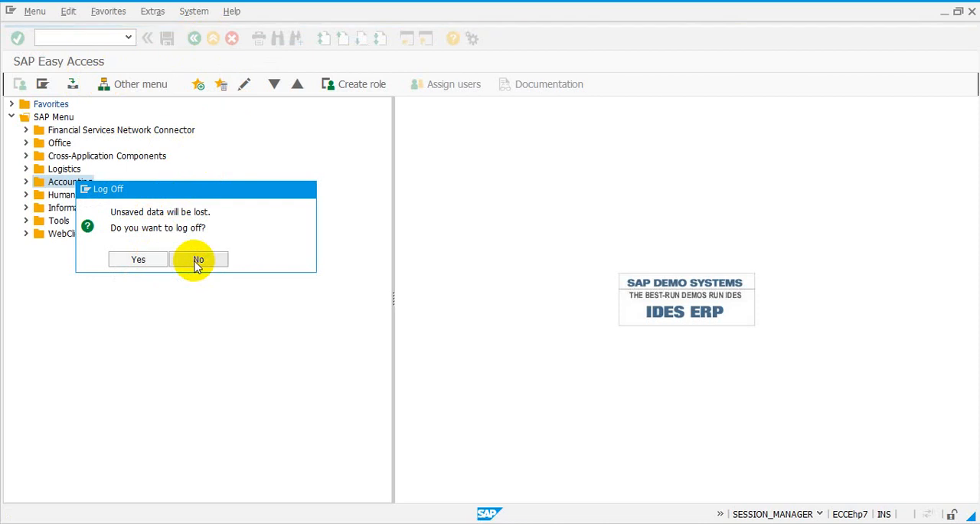
left_click(197, 260)
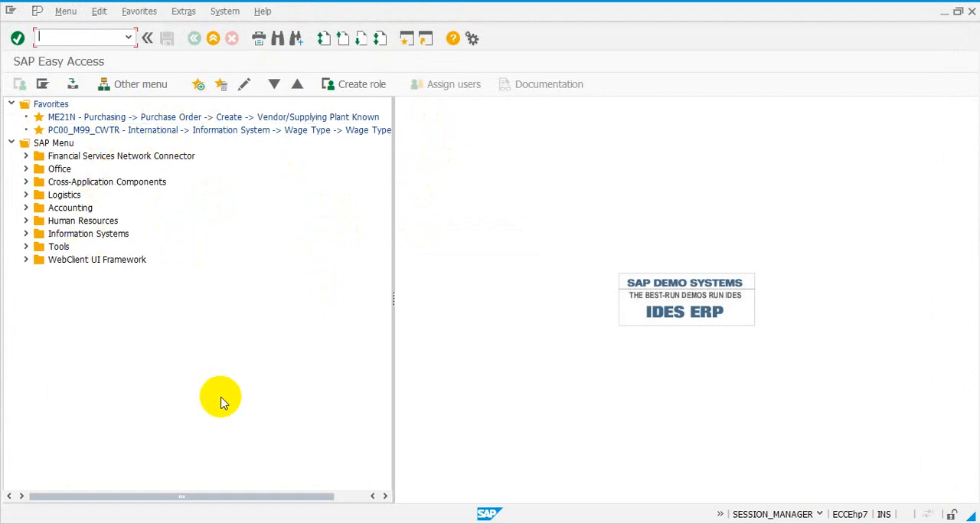
Switch back to the SAP session with collapsed Favorites and run transaction me21n to create a purchase order.
mouse_move(250, 523)
left_click(270, 470)
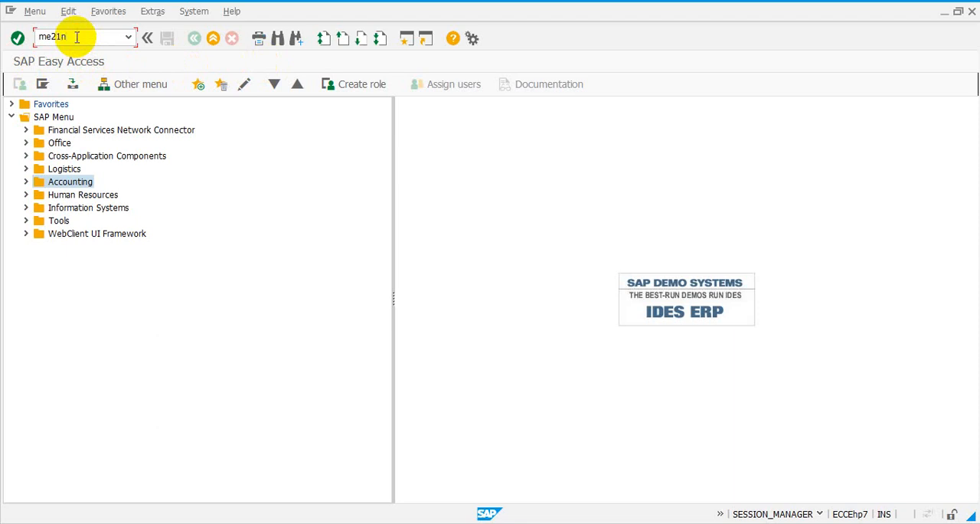
left_click(18, 38)
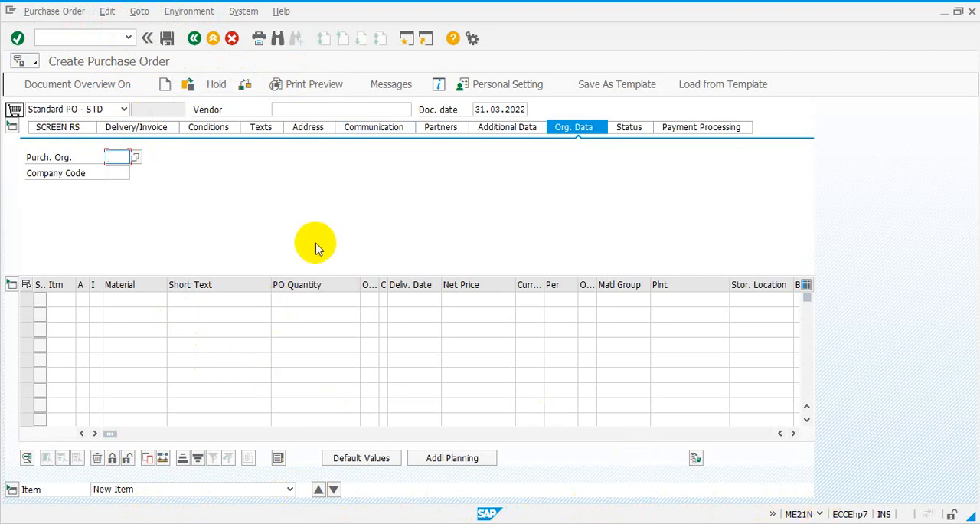
Enter material 000090 as the first item of the standard purchase order and confirm the entry.
left_click(153, 300)
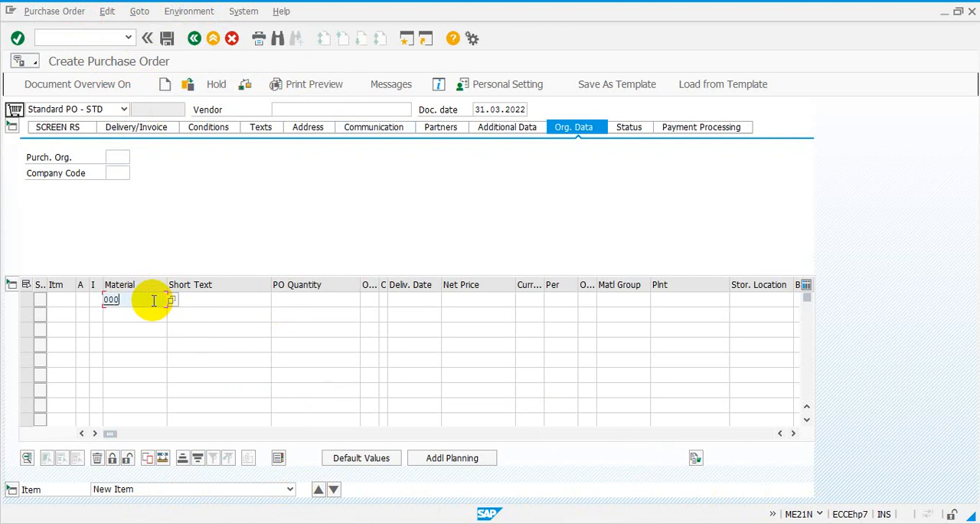
type("000090")
key("Return")
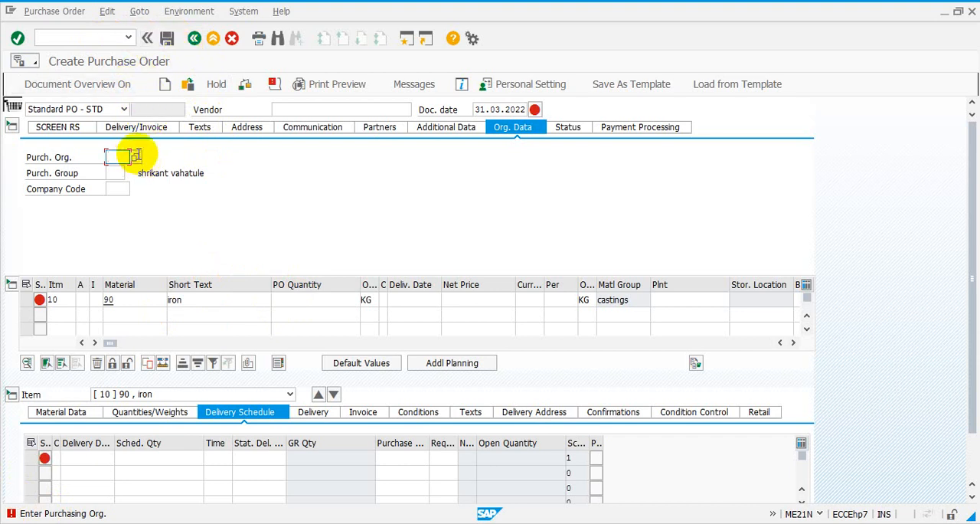
Leave the purchase order without saving it.
left_click(195, 38)
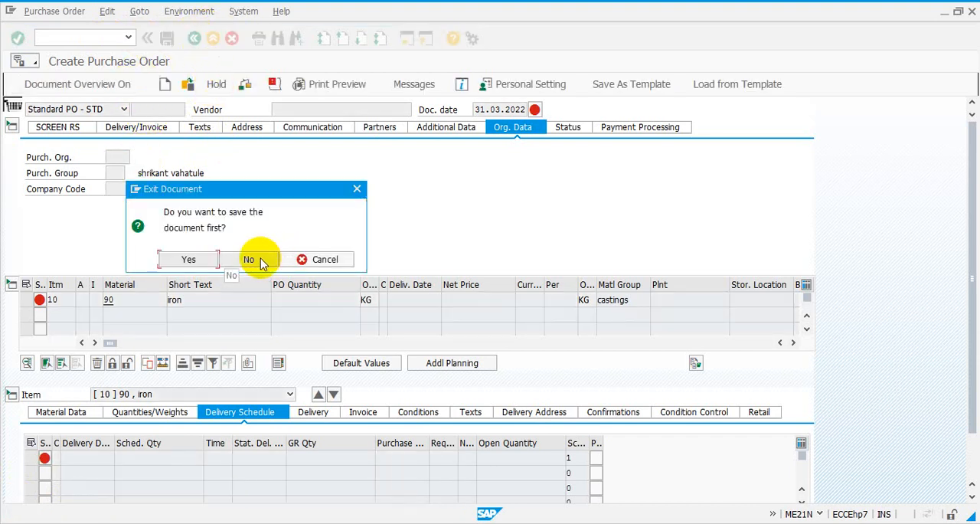
left_click(260, 263)
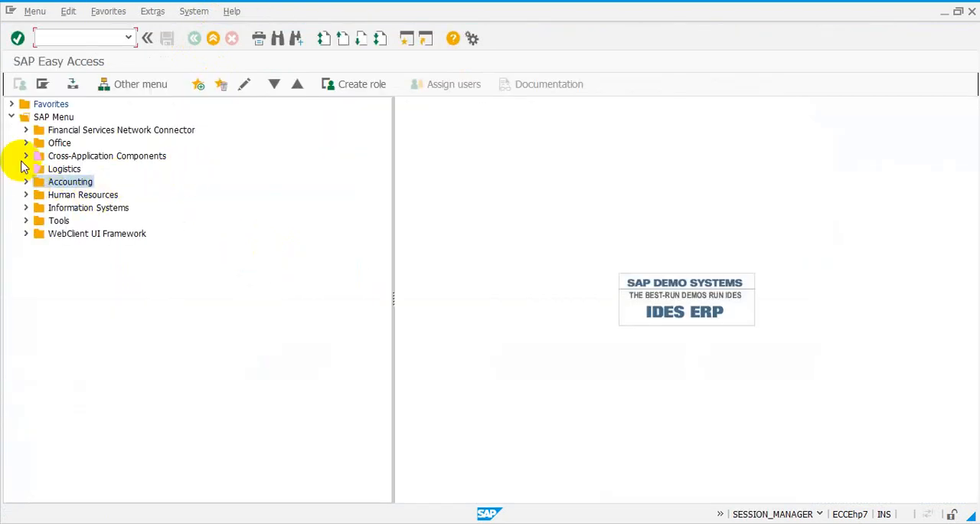
View the VA01, VA02 and VA03 transactions in the Order folder under Logistics, Sales and Distribution, Sales.
left_click(26, 168)
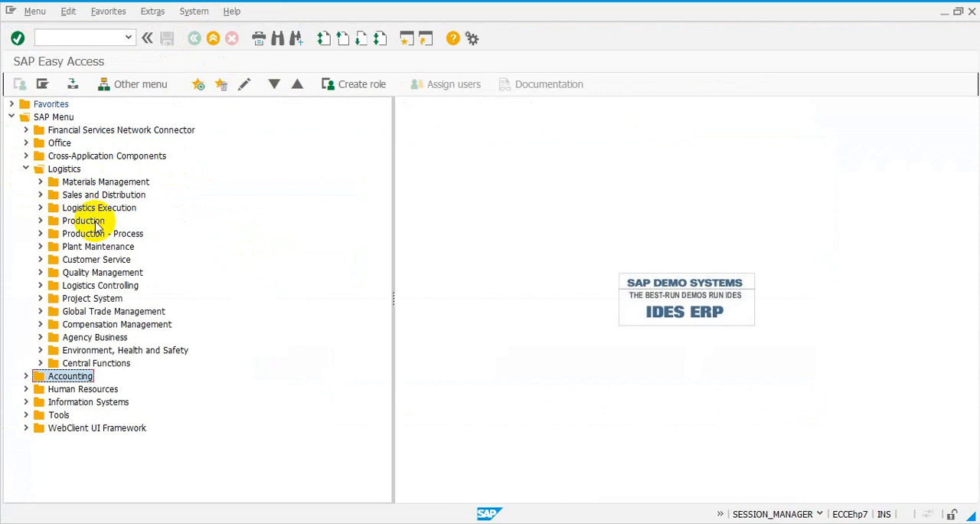
left_click(41, 196)
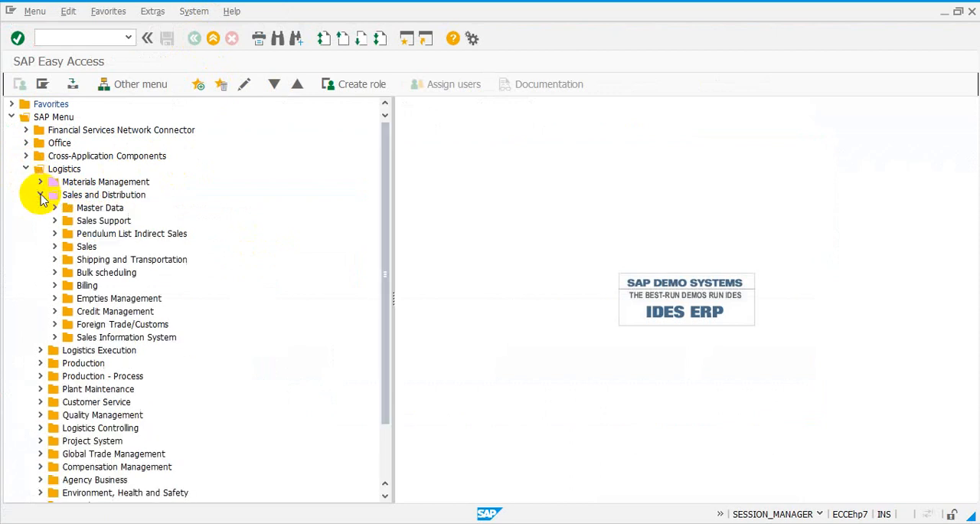
left_click(54, 245)
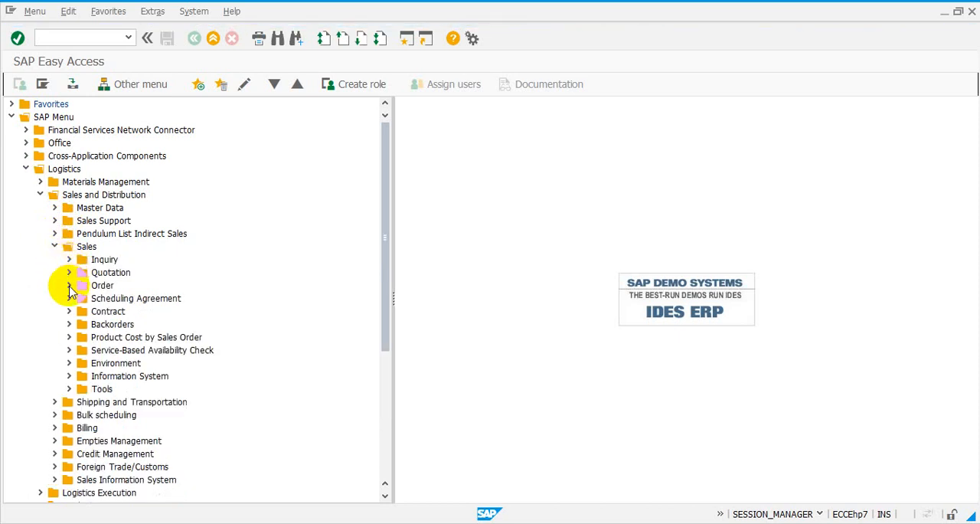
left_click(68, 286)
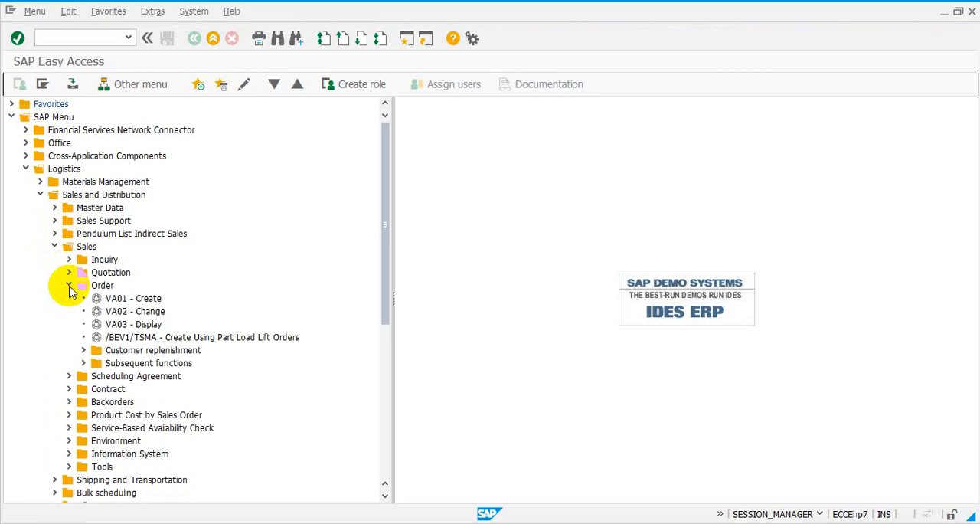
left_click(151, 298)
left_click(153, 311)
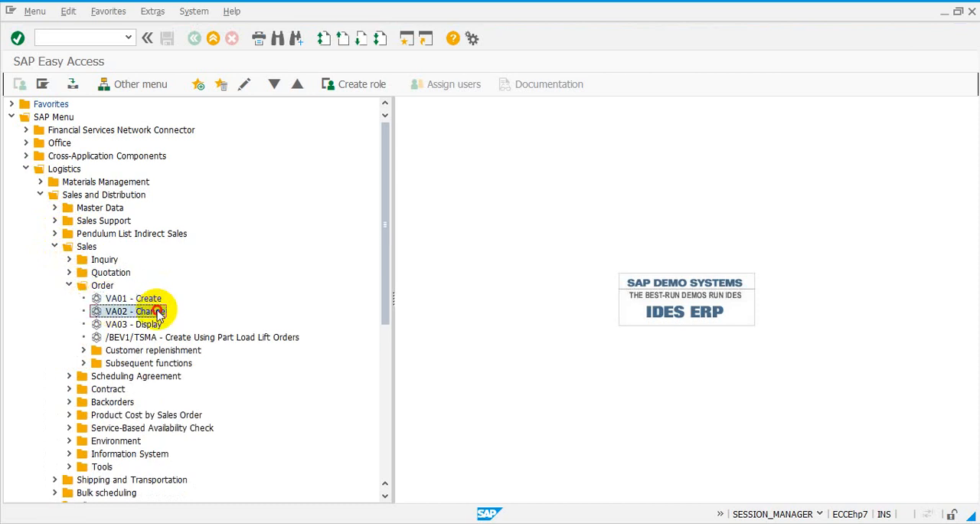
left_click(157, 325)
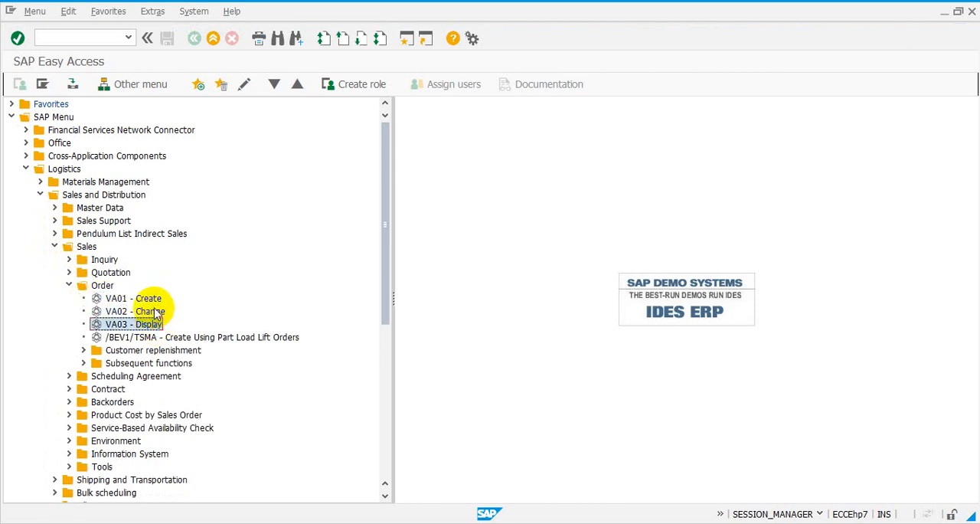
left_click(151, 298)
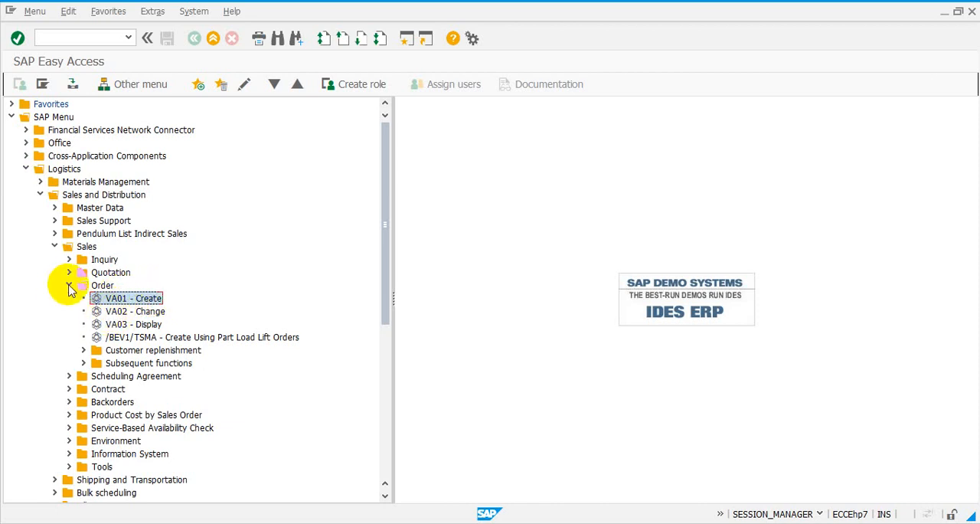
Collapse the Order, Sales, and Sales and Distribution folders.
left_click(68, 287)
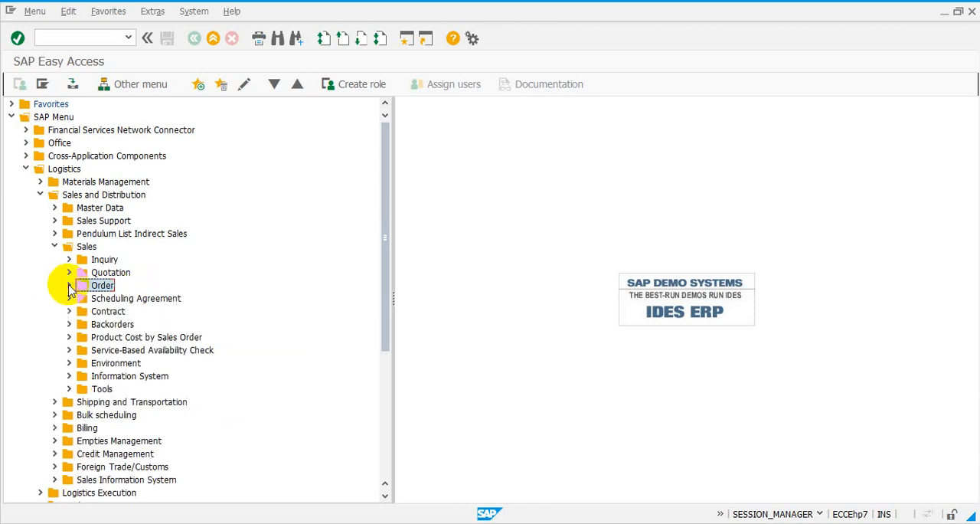
left_click(54, 247)
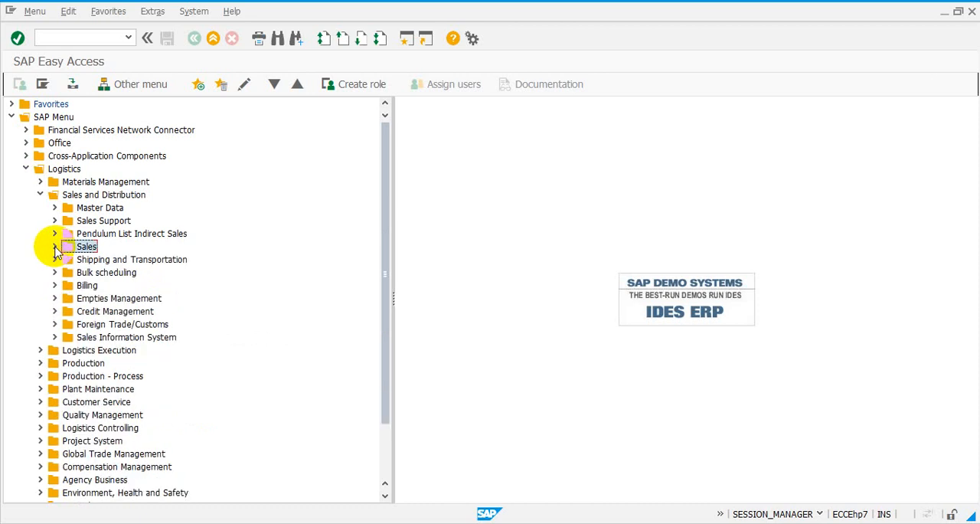
left_click(40, 196)
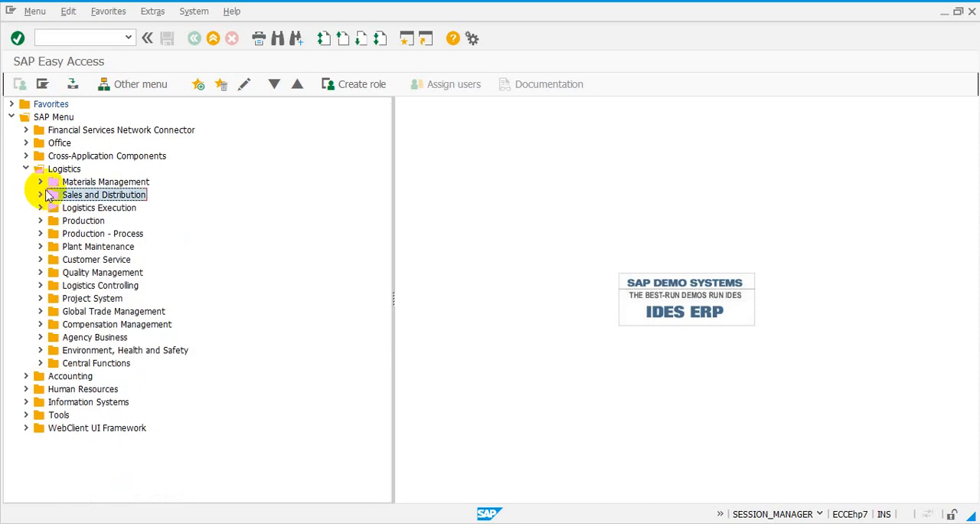
Turn off the display of technical names in the SAP Easy Access settings.
left_click(154, 13)
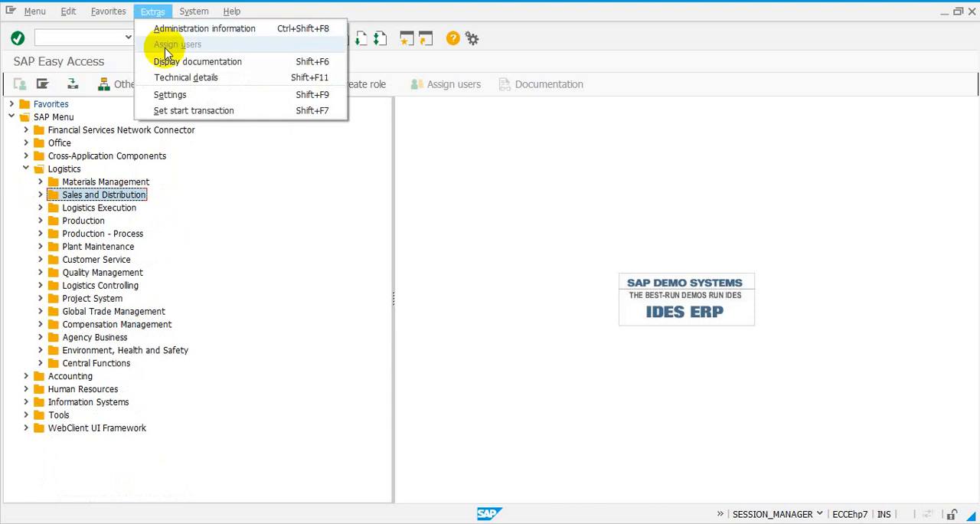
left_click(178, 95)
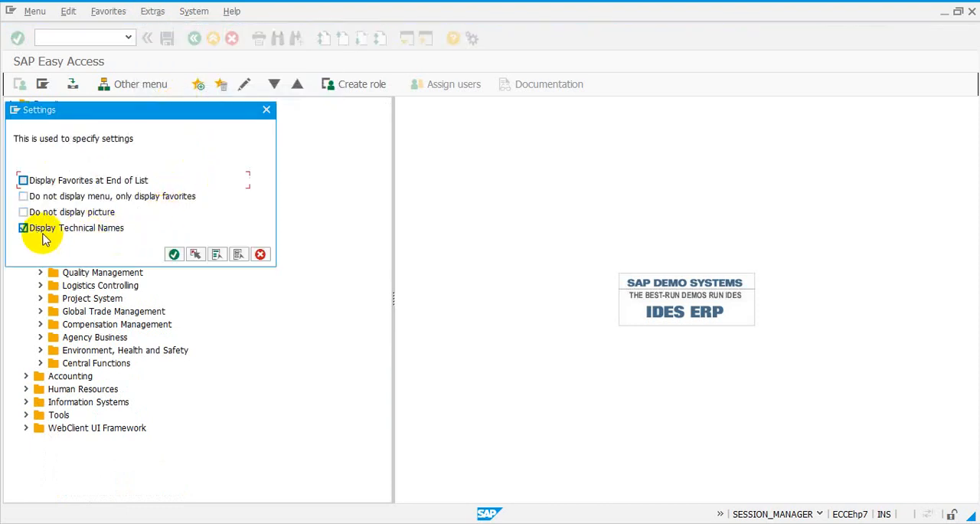
left_click(24, 228)
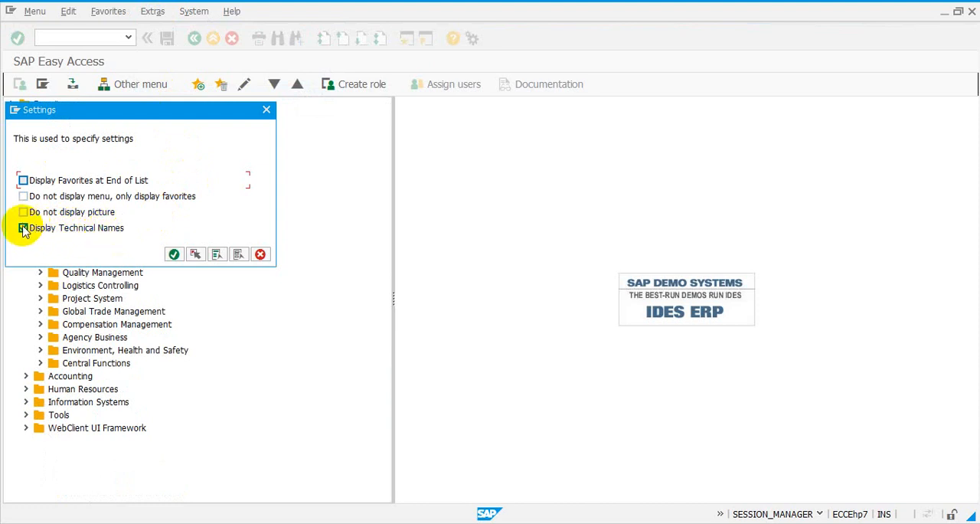
left_click(24, 228)
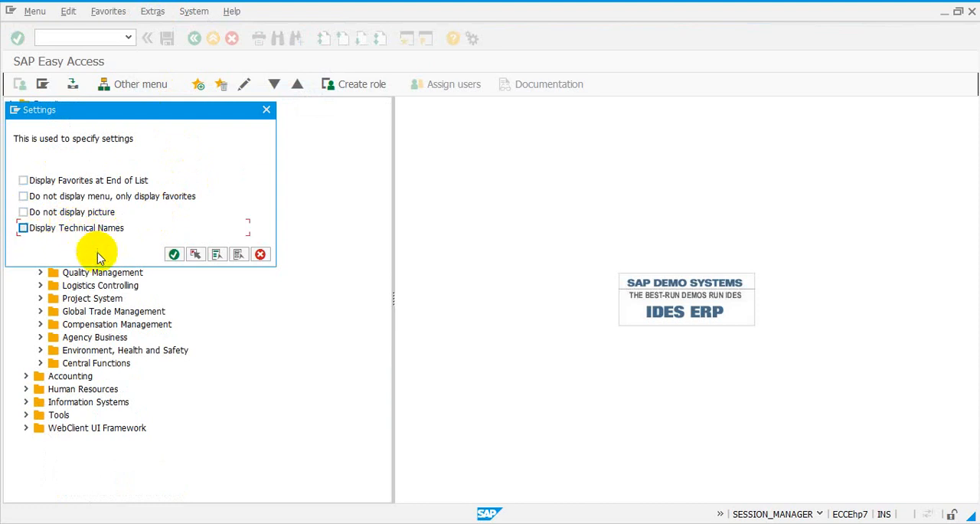
left_click(174, 255)
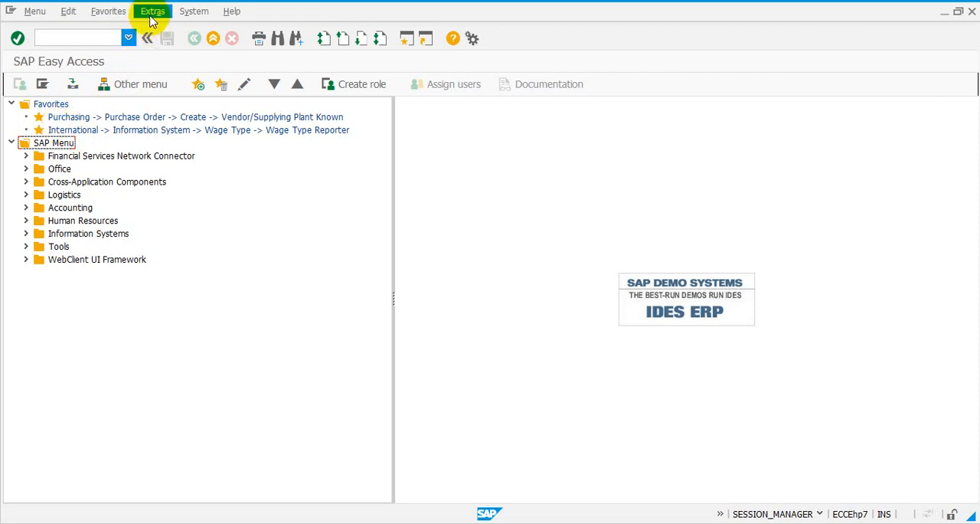
Expand Logistics, Sales and Distribution, Sales and Order to examine how the order transactions are listed without technical names.
left_click(27, 195)
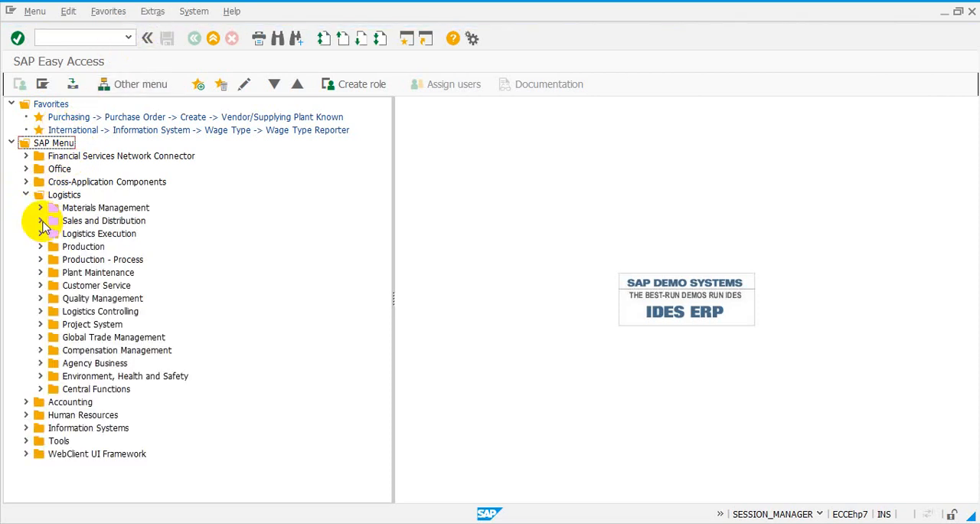
left_click(40, 221)
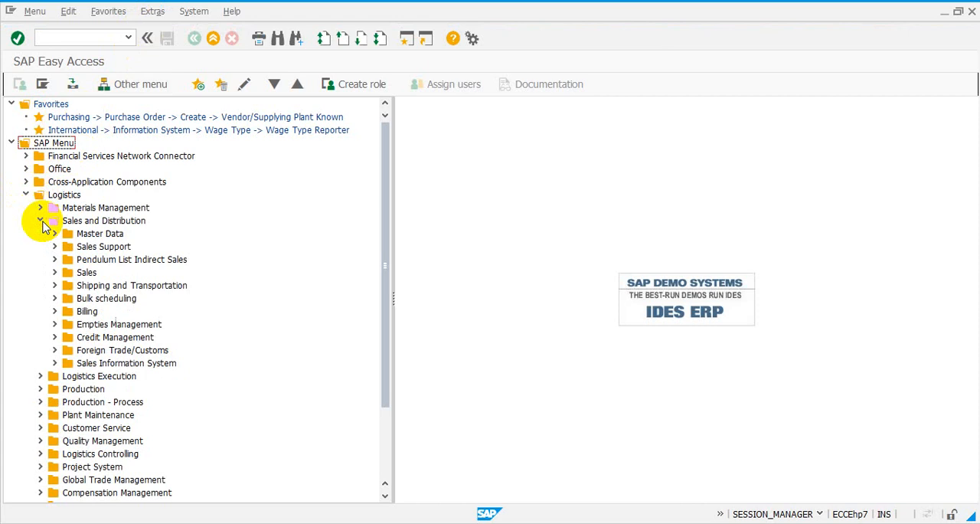
left_click(55, 272)
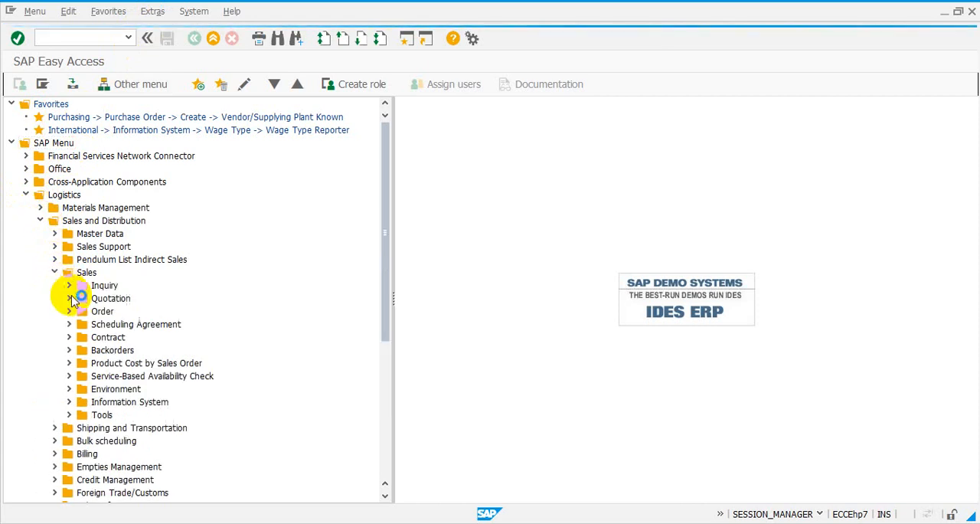
left_click(69, 311)
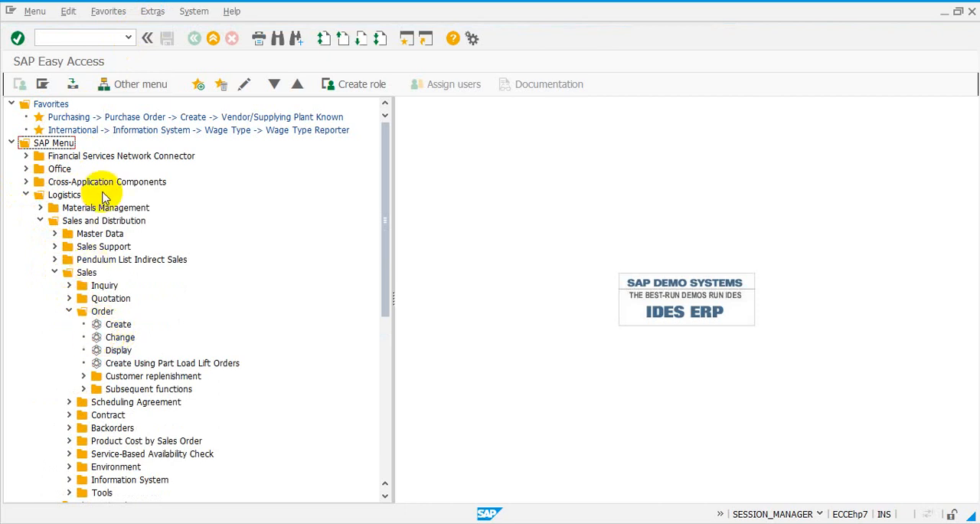
Turn the display of technical names on again in the SAP Easy Access settings.
left_click(163, 15)
left_click(189, 96)
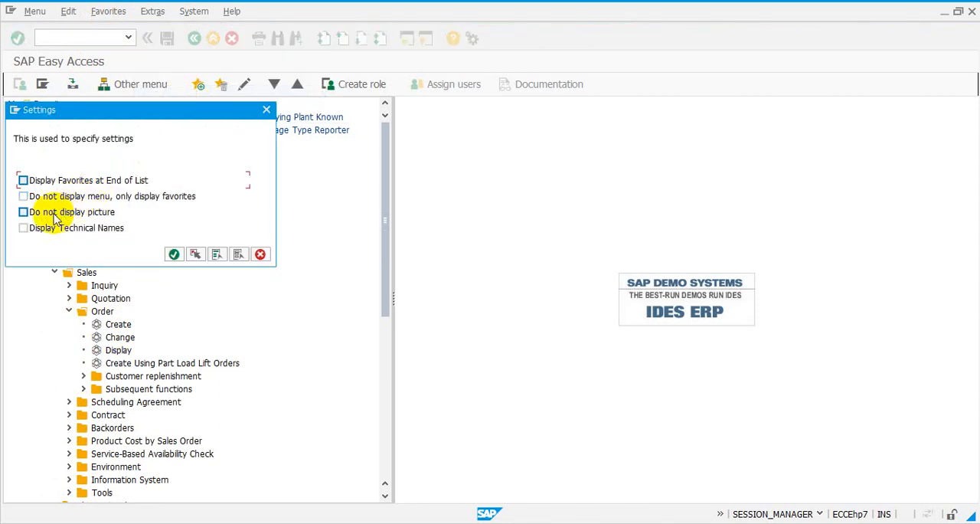
left_click(175, 254)
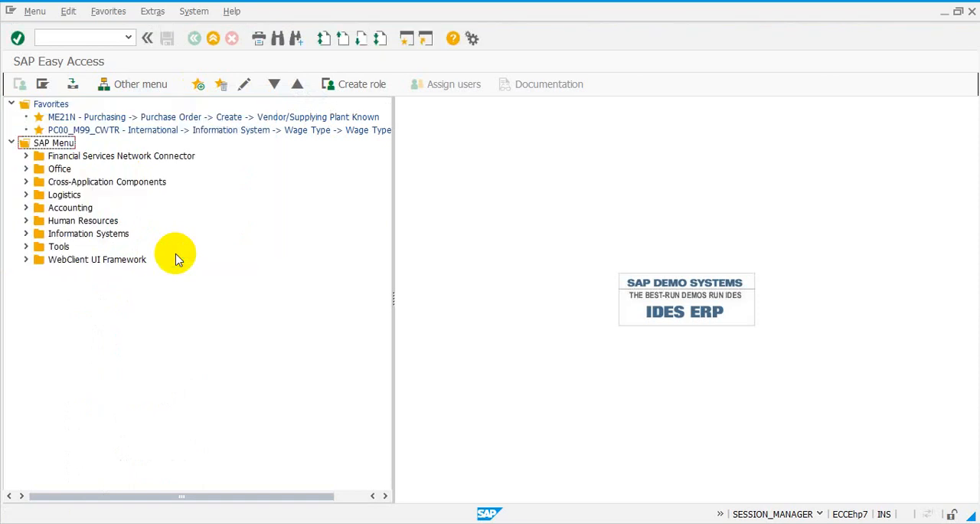
Start transaction FB60 - Invoice from Accounting, Financial Accounting, Accounts Payable, Document Entry, using company code 1000.
left_click(26, 208)
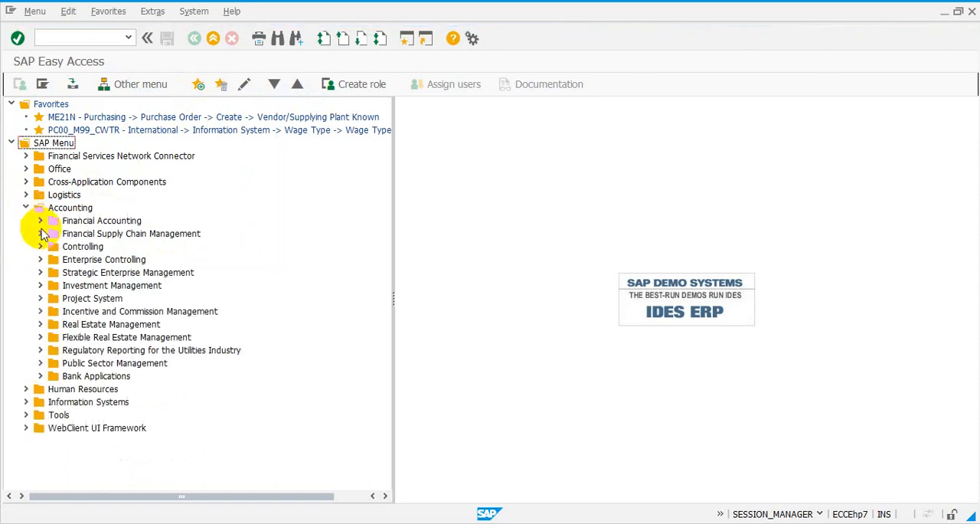
left_click(41, 221)
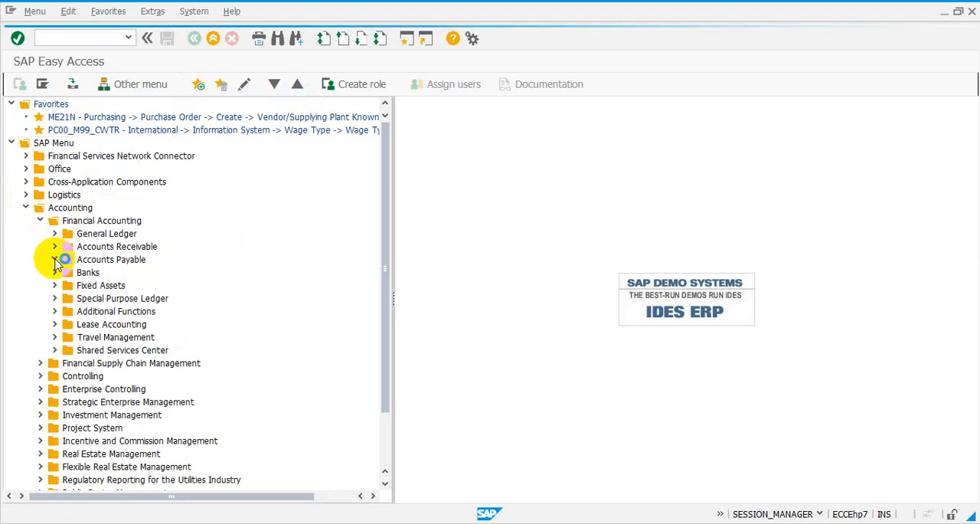
left_click(56, 260)
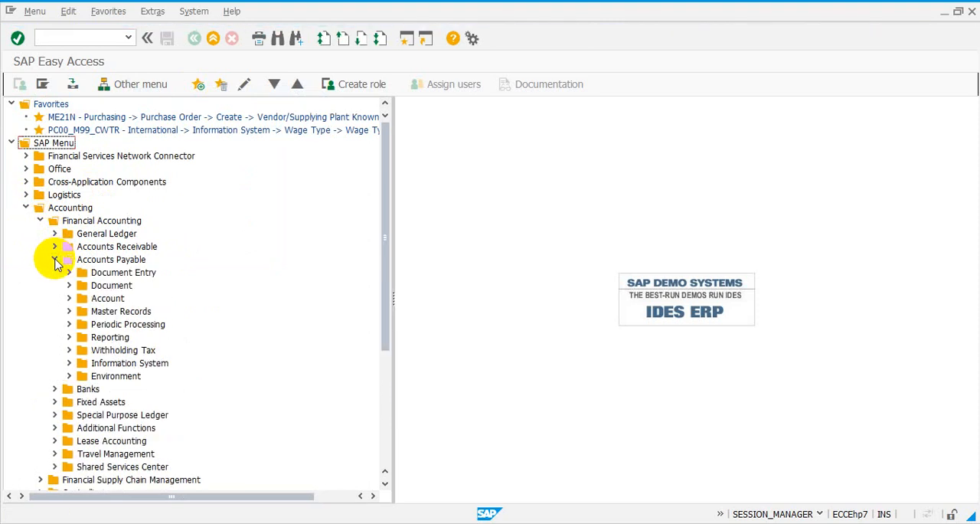
left_click(69, 273)
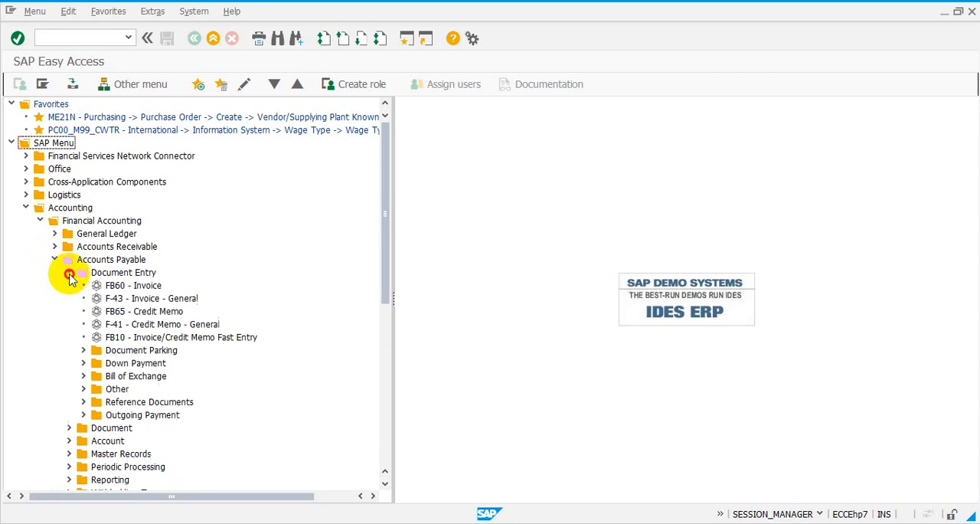
left_click(119, 290)
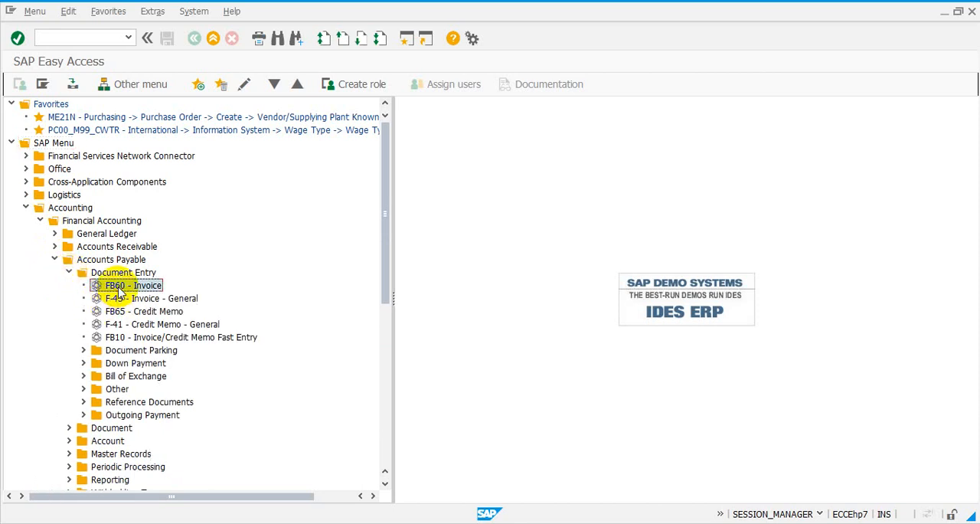
double_click(119, 290)
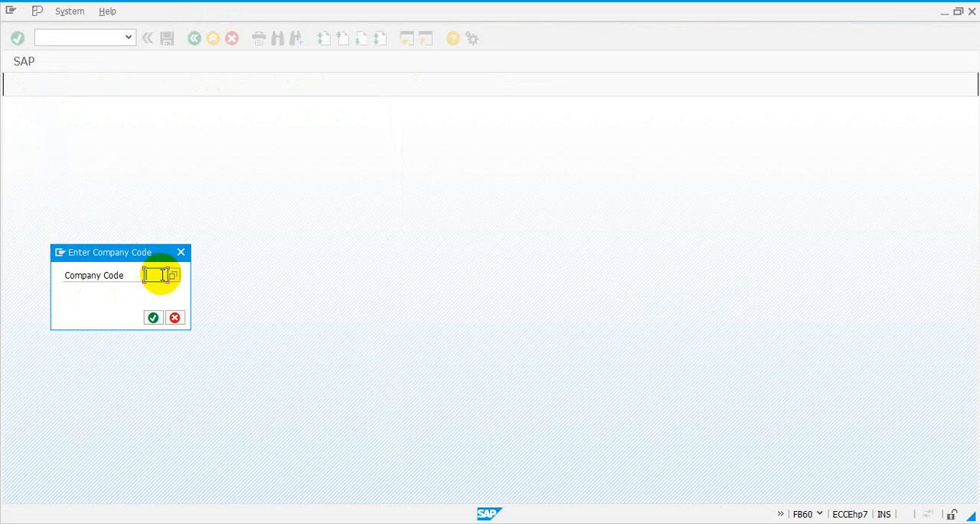
left_click(153, 317)
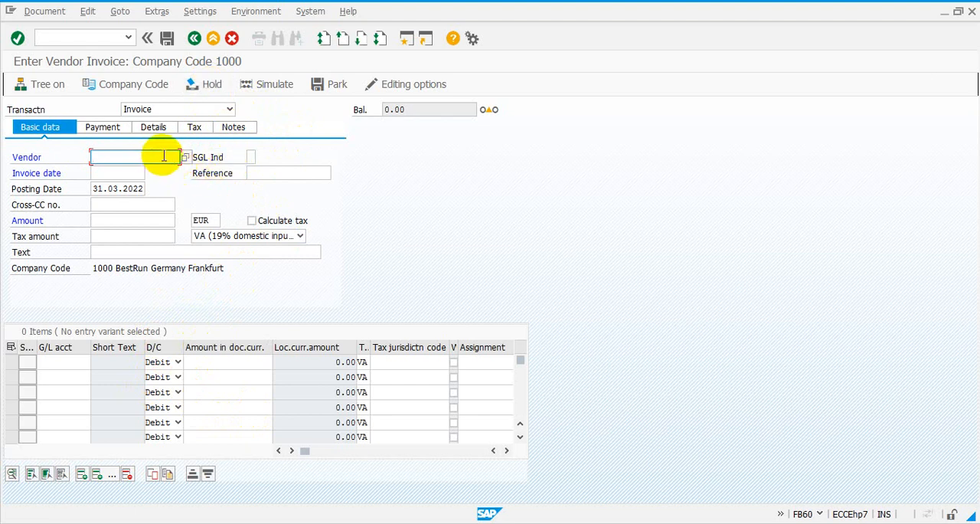
Enter reference 3090909 on the vendor invoice and search the vendors through Vendors: Purchasing for purchasing organization 1000, without picking one.
left_click(251, 173)
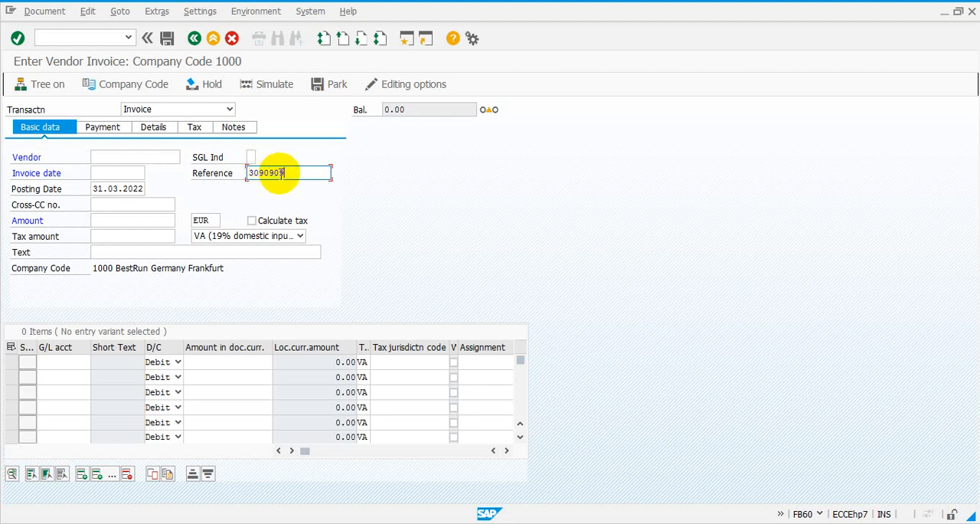
left_click(141, 157)
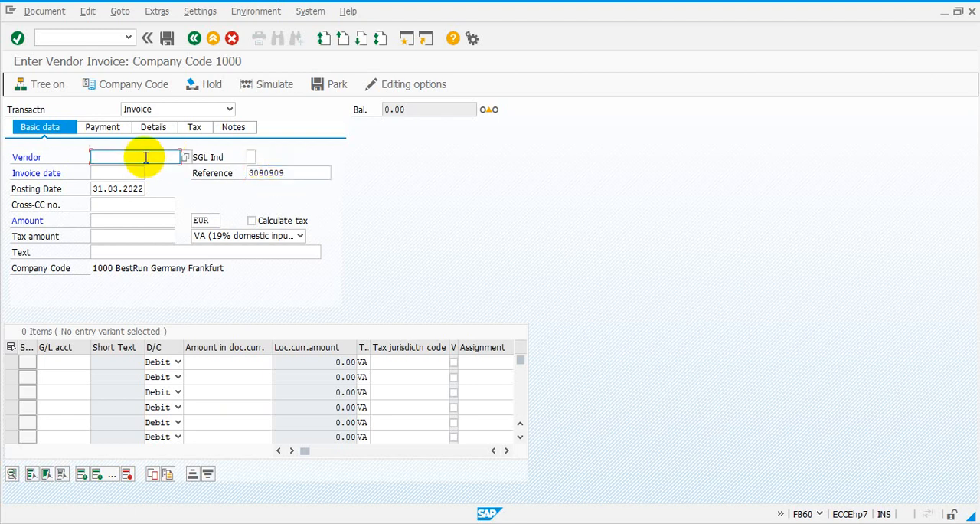
left_click(186, 159)
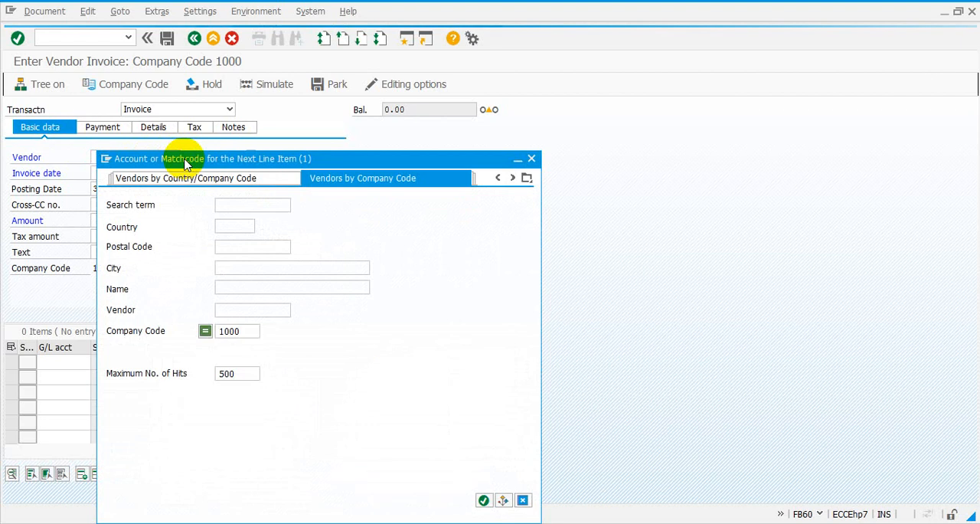
left_click(252, 209)
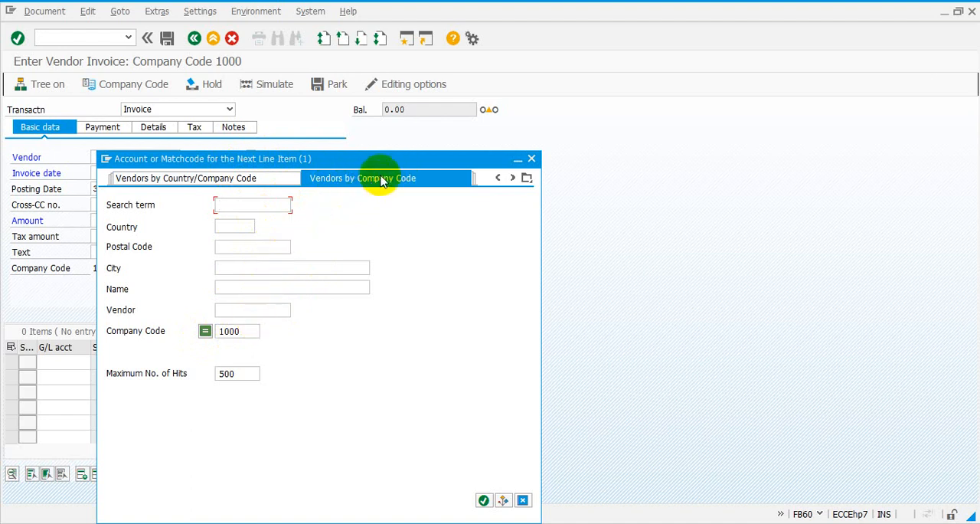
left_click(529, 179)
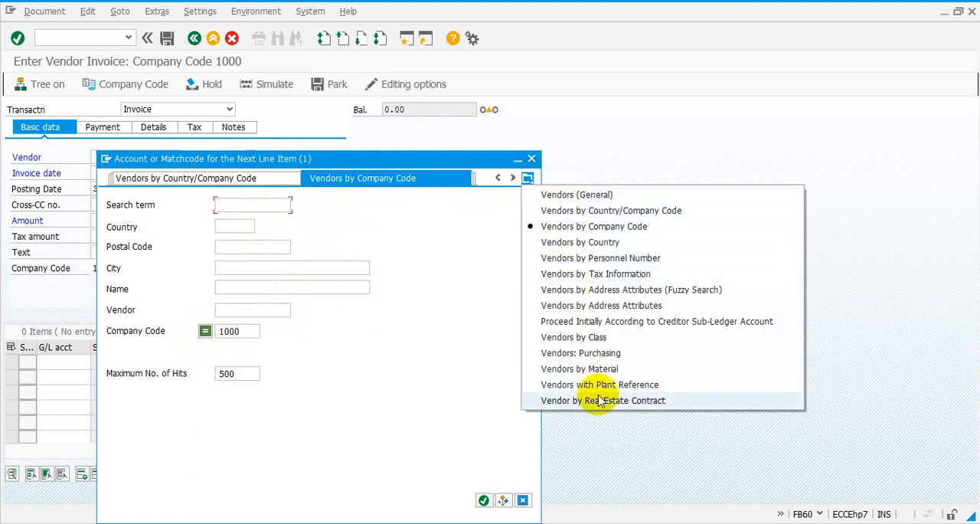
left_click(599, 353)
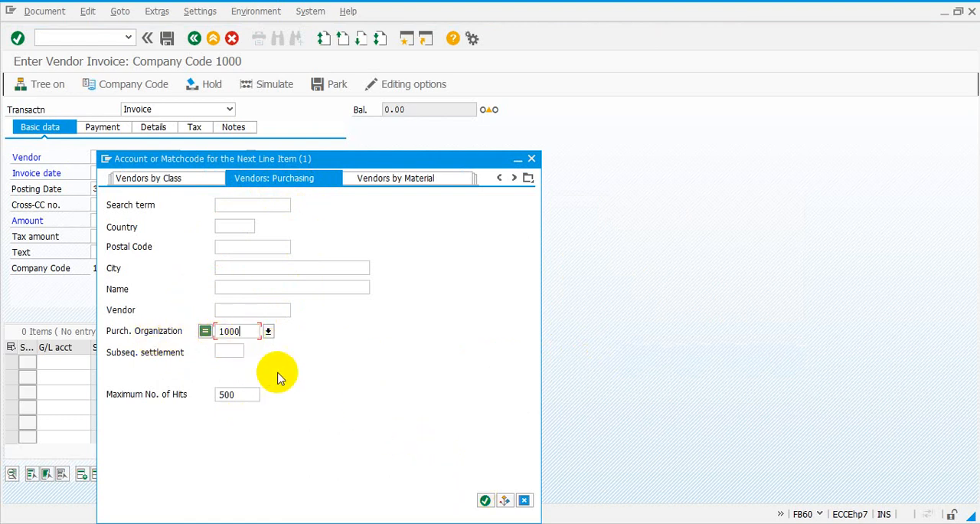
left_click(485, 500)
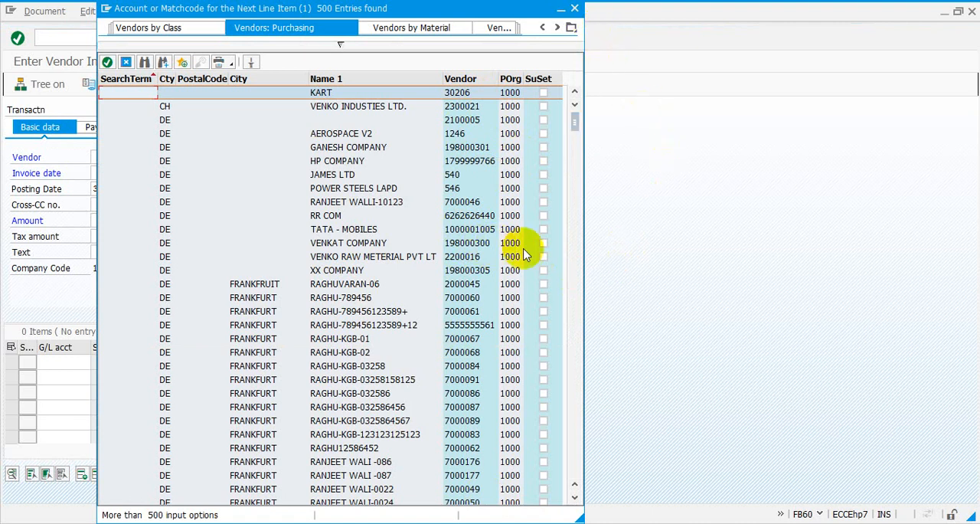
left_click(574, 9)
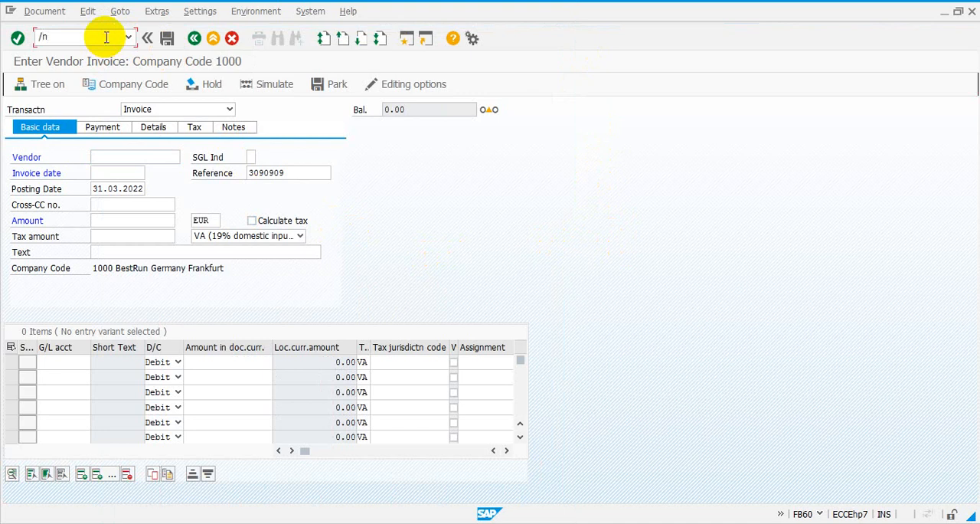
Leave the vendor invoice entry with /n and end the current session with the /i command.
key("Return")
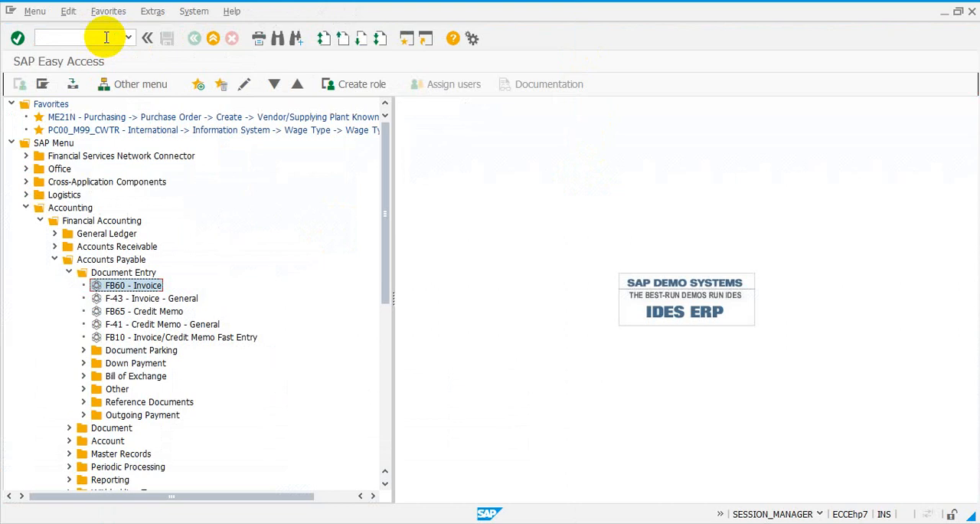
left_click(106, 38)
type("/i")
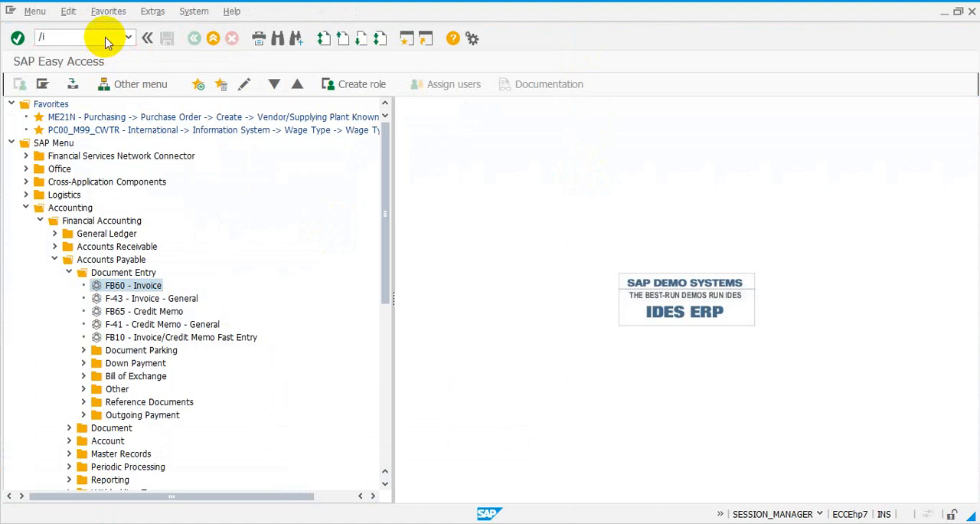
key("Return")
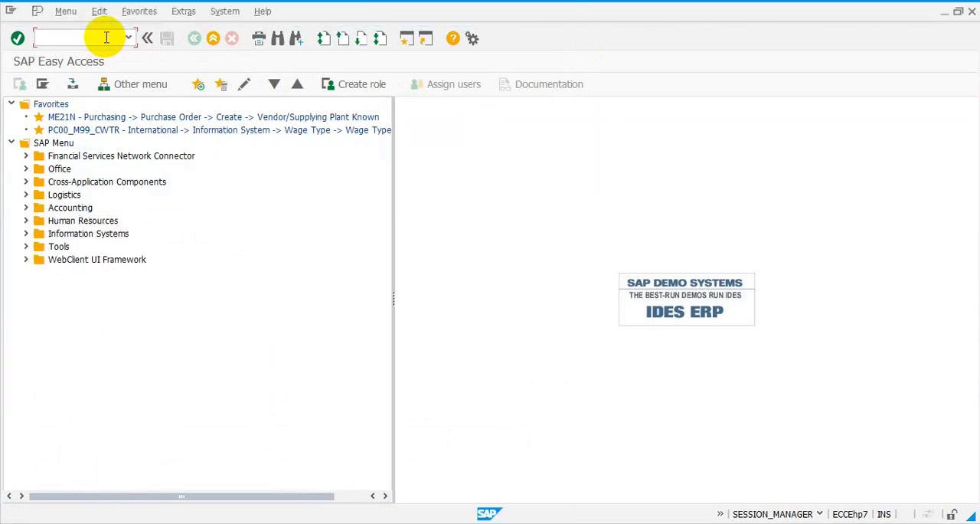
Call up the session list by command, generate a new session and switch to the other SAP Easy Access session window.
mouse_move(236, 523)
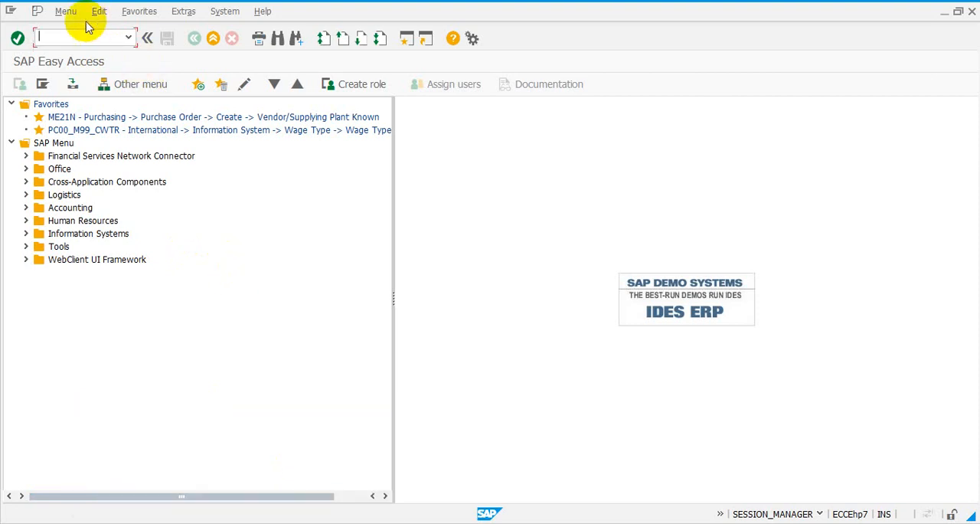
type("/")
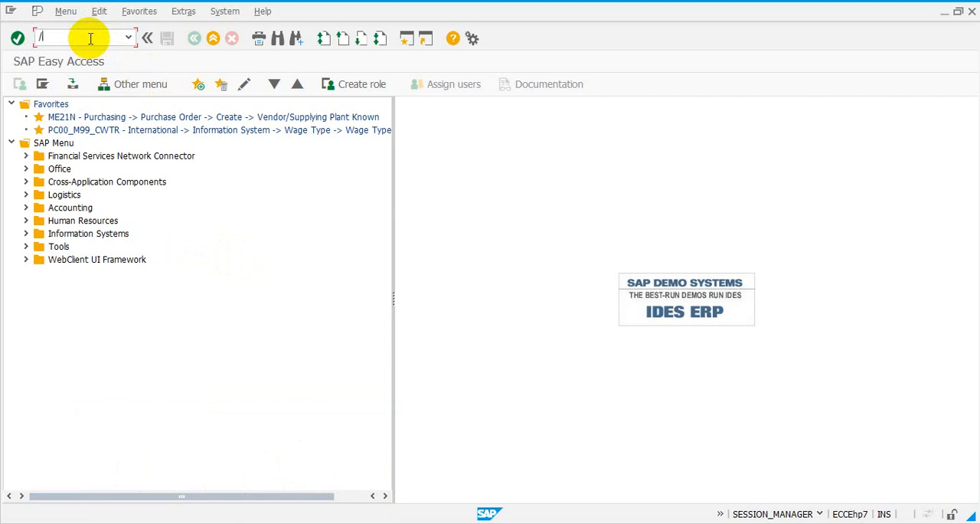
type("n")
key("Return")
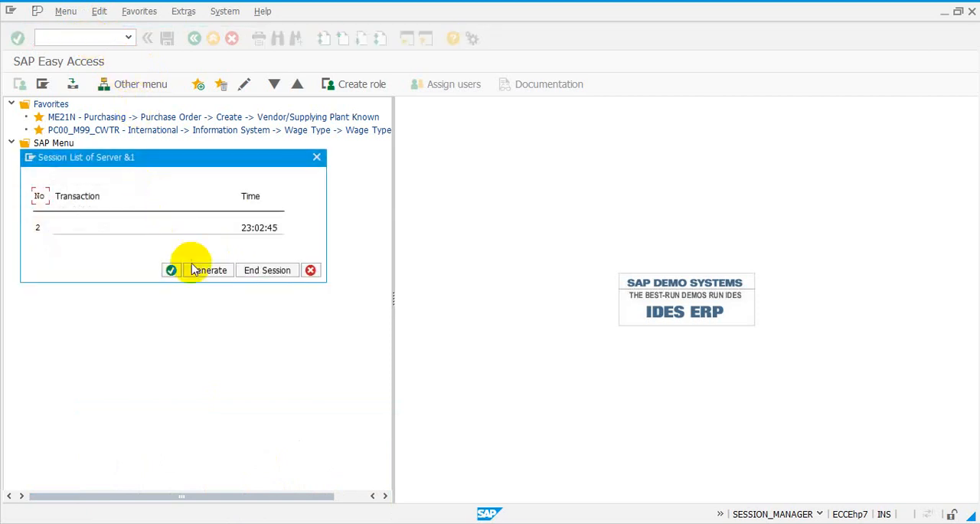
left_click(196, 270)
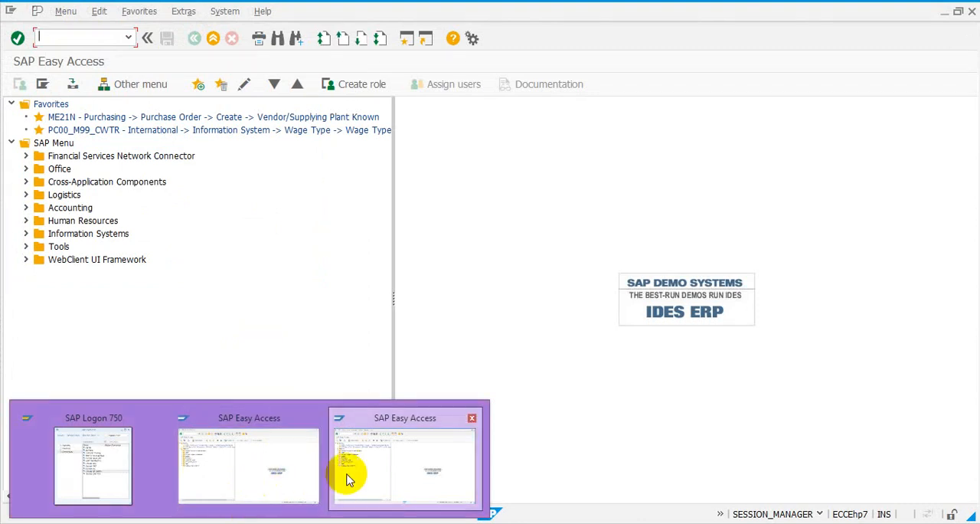
left_click(274, 475)
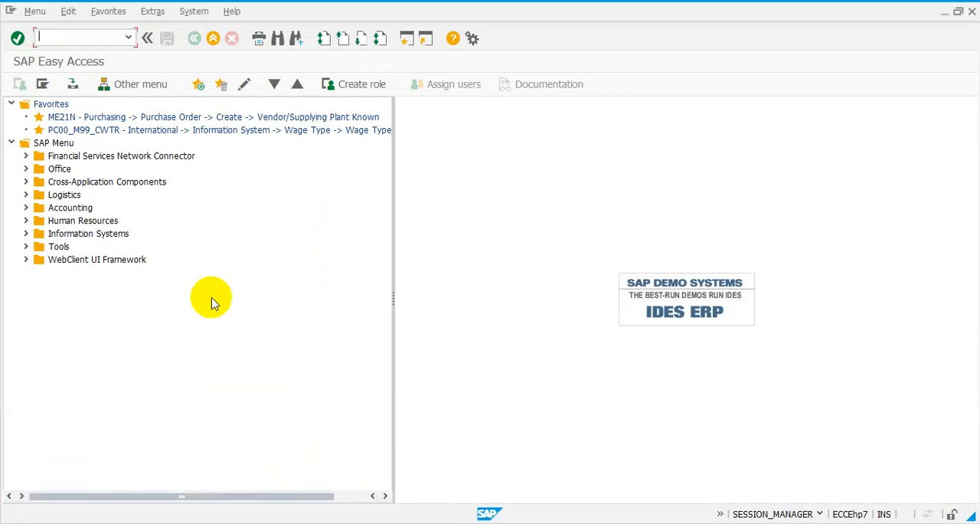
Request a log-off with the /nend command and decline the confirmation.
type("/nend")
key("Return")
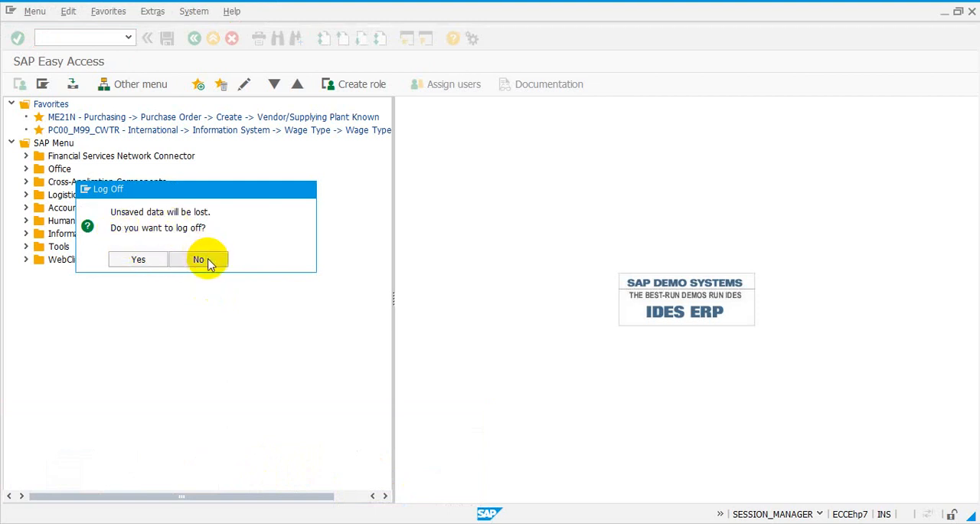
left_click(209, 261)
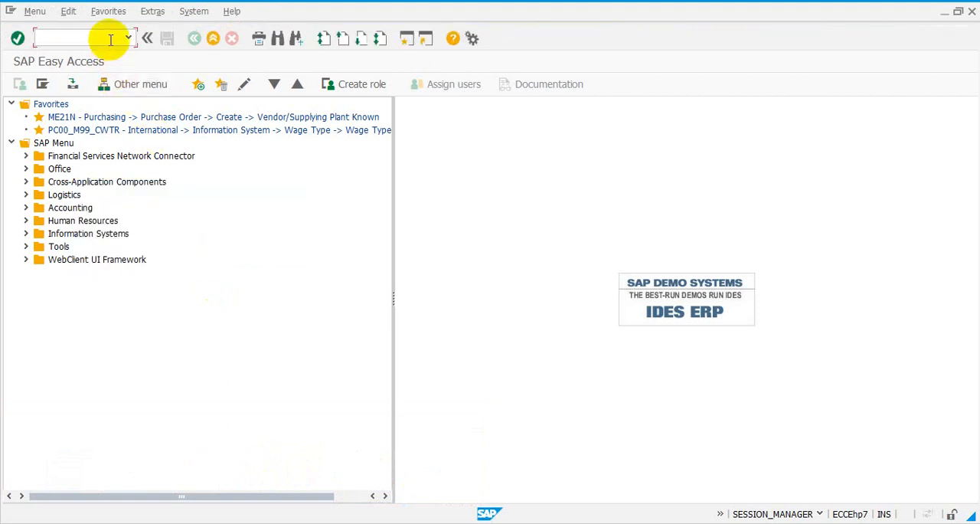
Log off from all sessions without confirmation using the /nex command.
type("/nex")
left_click(18, 38)
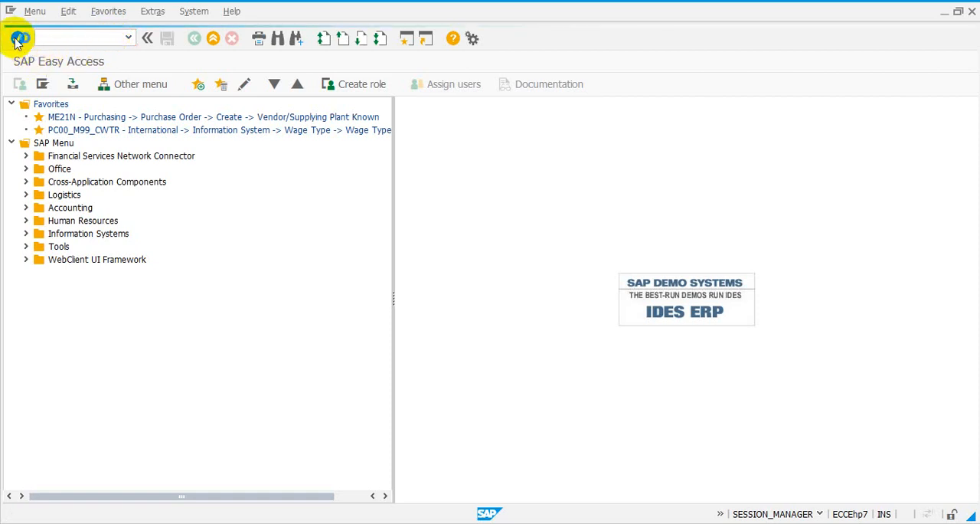